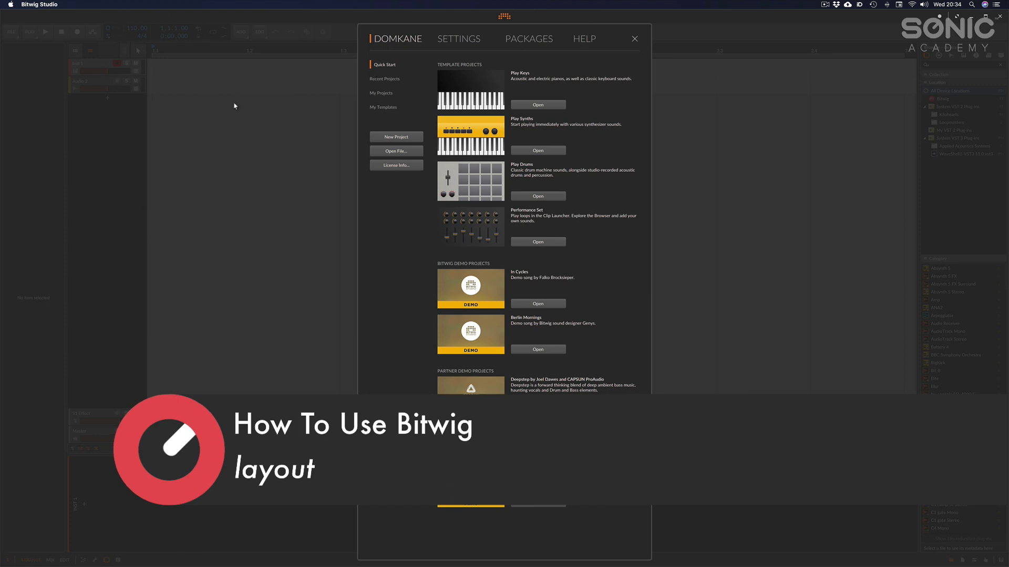
Step: Close the start dashboard to show the empty New 1 project with Inst 1 and Audio 2 tracks
{"action": "left_click", "coordinate": [19, 16]}
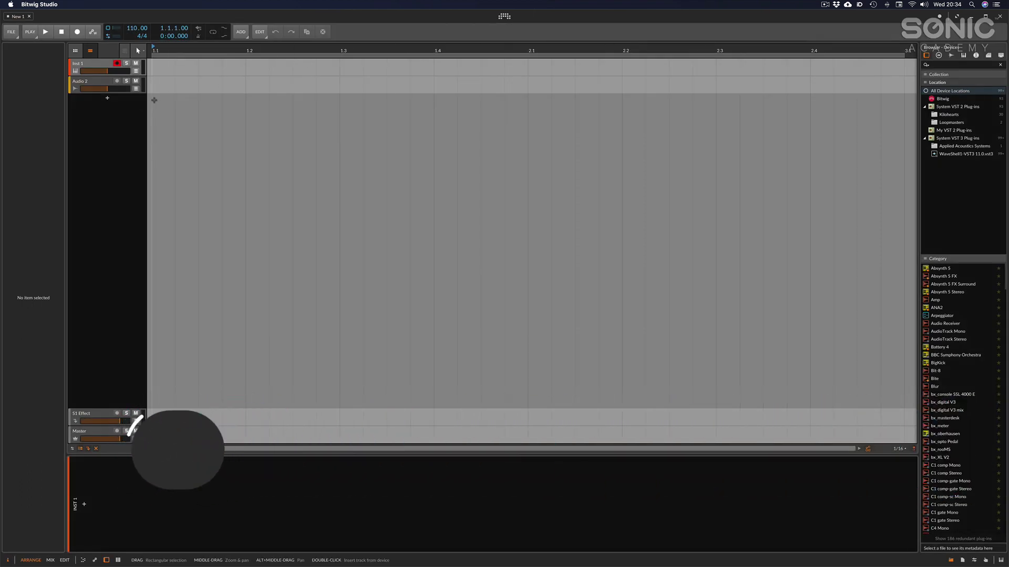
Step: Compare the Inst 1 and Audio 2 track settings in the Inspector, finishing on Inst 1
{"action": "left_click", "coordinate": [153, 73]}
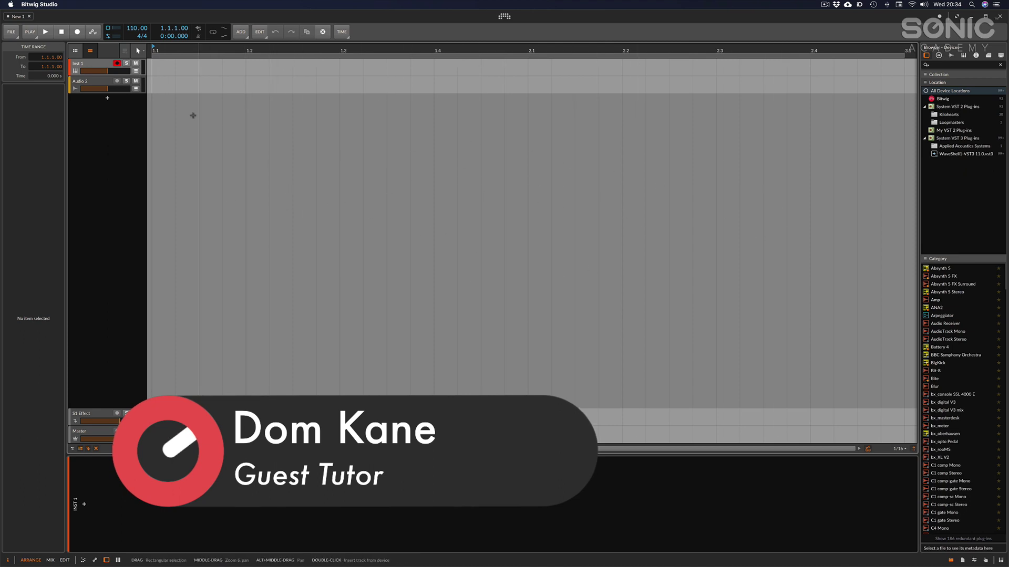
{"action": "left_click", "coordinate": [101, 65]}
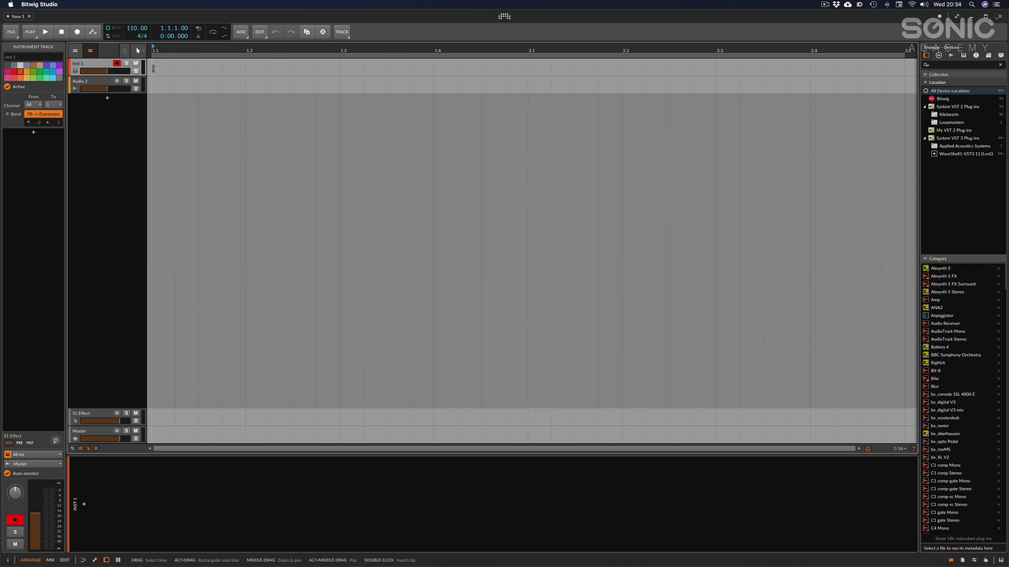
{"action": "left_click", "coordinate": [90, 83]}
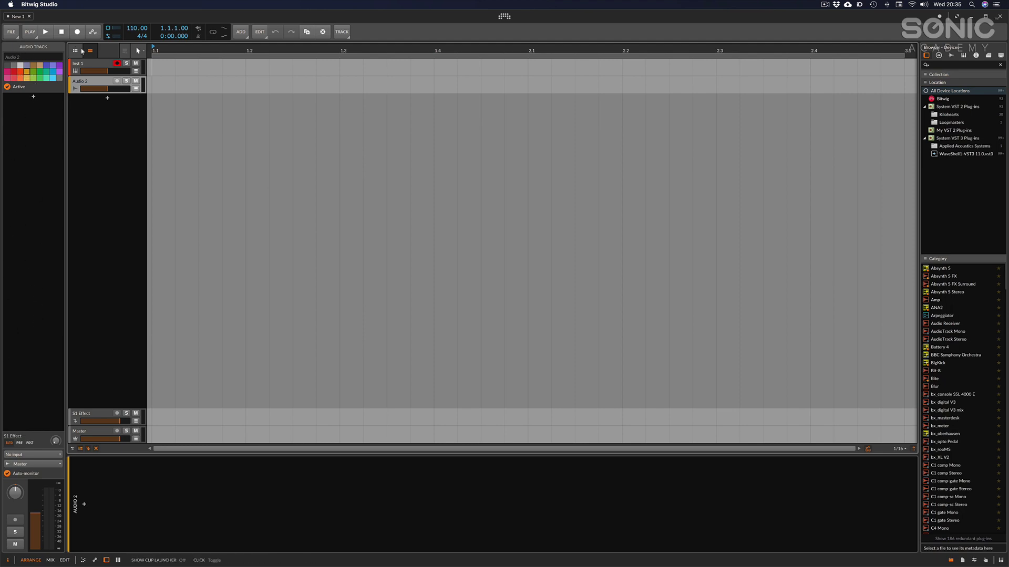
{"action": "left_click", "coordinate": [93, 66]}
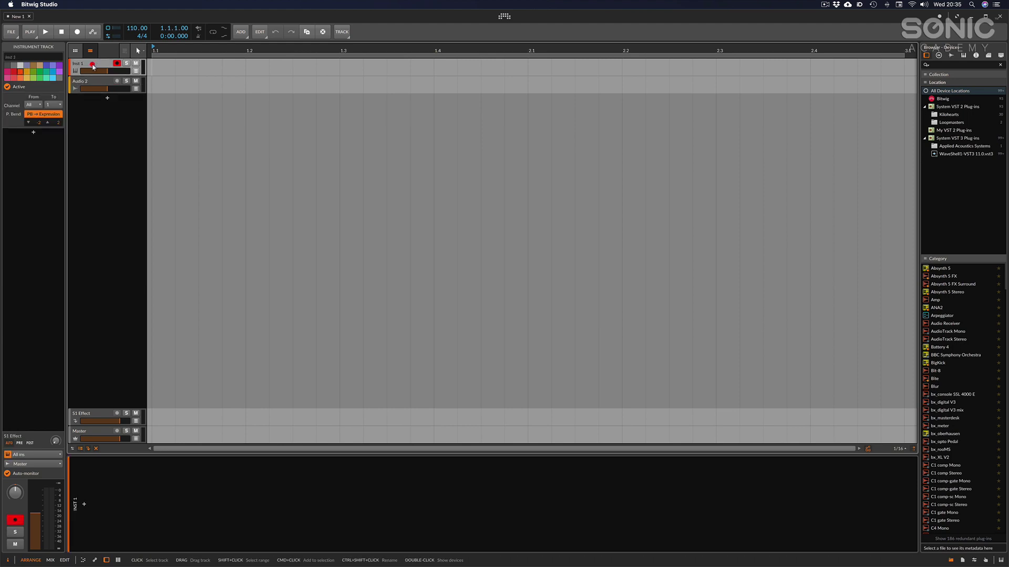
Step: Colour the Inst 1 track pink from the Inspector palette
{"action": "left_click", "coordinate": [56, 71]}
{"action": "left_click", "coordinate": [26, 77]}
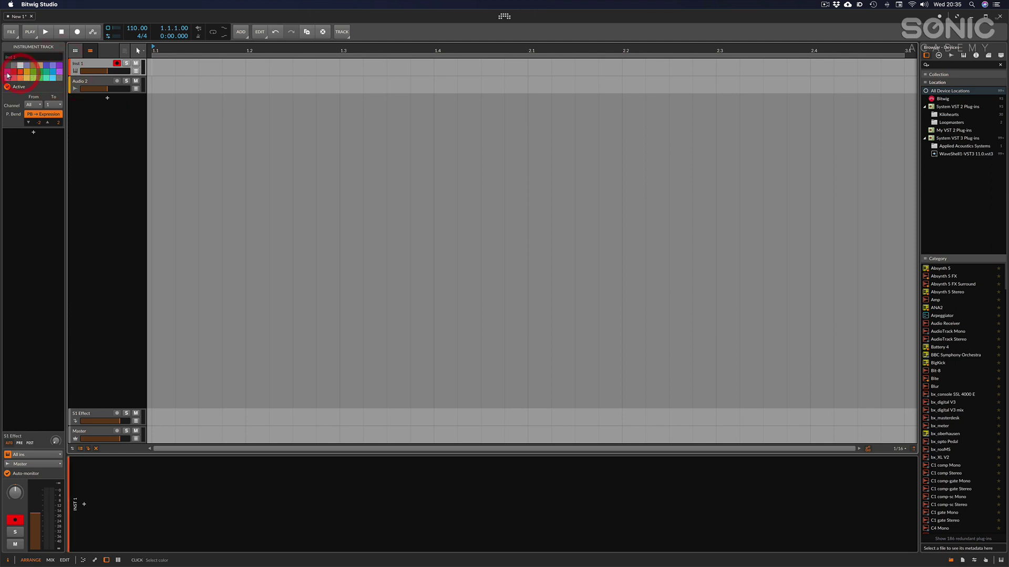
{"action": "left_click", "coordinate": [11, 72]}
Step: Type a stray 'DOFJNDF' track name, mark a time range, then undo the rename
{"action": "left_click", "coordinate": [19, 56]}
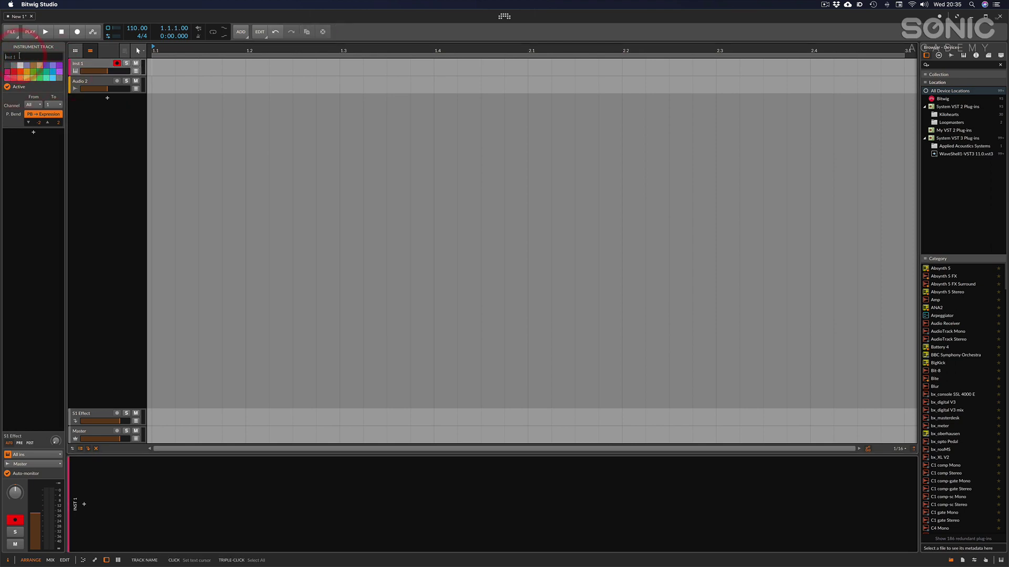
{"action": "type", "text": "DOFJNDF"}
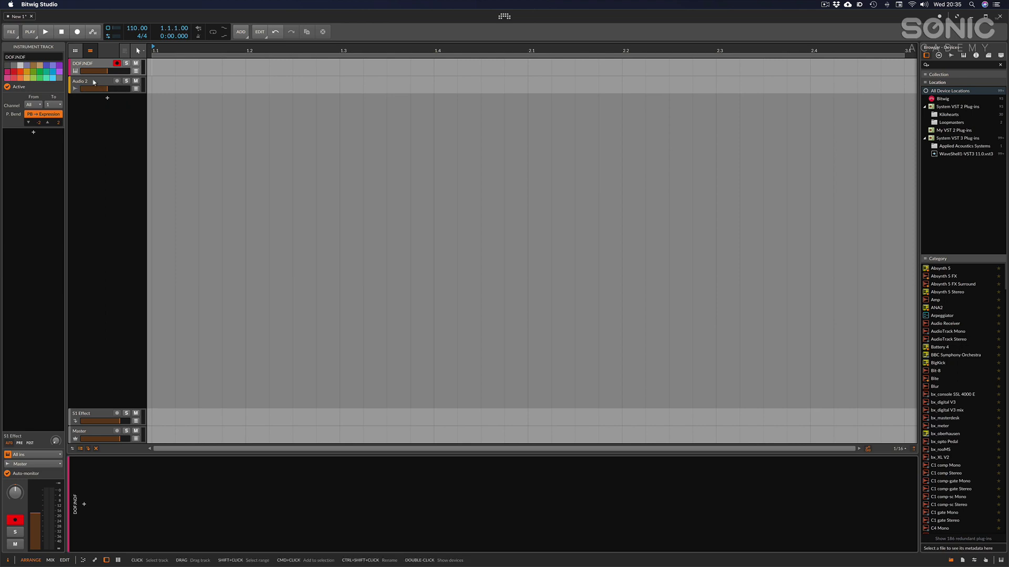
{"action": "left_click_drag", "start_coordinate": [152, 74], "coordinate": [291, 85]}
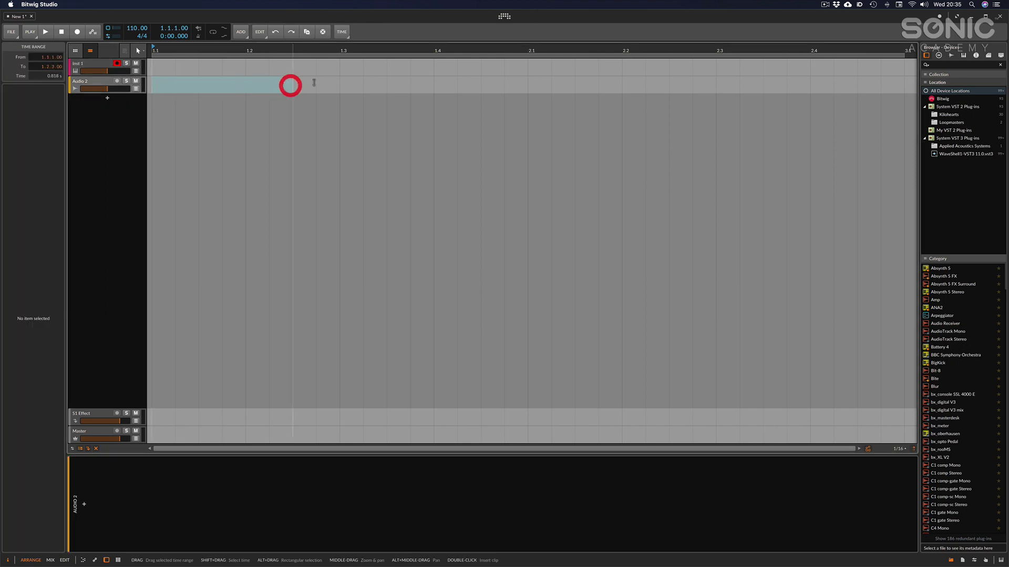
{"action": "left_click", "coordinate": [367, 74]}
{"action": "key", "text": "super+z"}
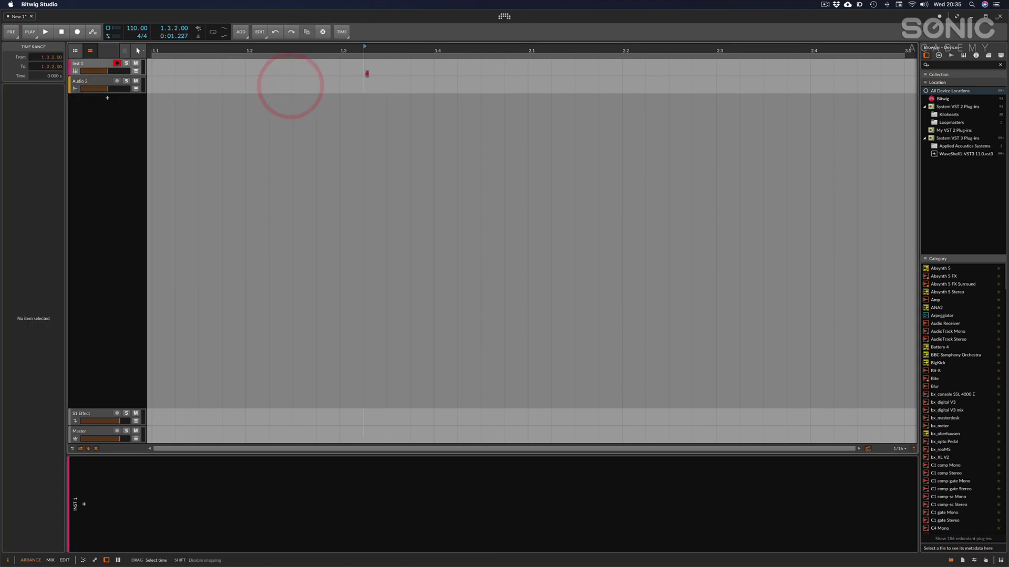
Step: Insert the one-bar Inst 1 #1 clip at the arrangement start and play it back
{"action": "double_click", "coordinate": [157, 69]}
{"action": "left_click", "coordinate": [200, 66]}
{"action": "scroll", "coordinate": [200, 65], "scroll_direction": "down", "scroll_amount": 6}
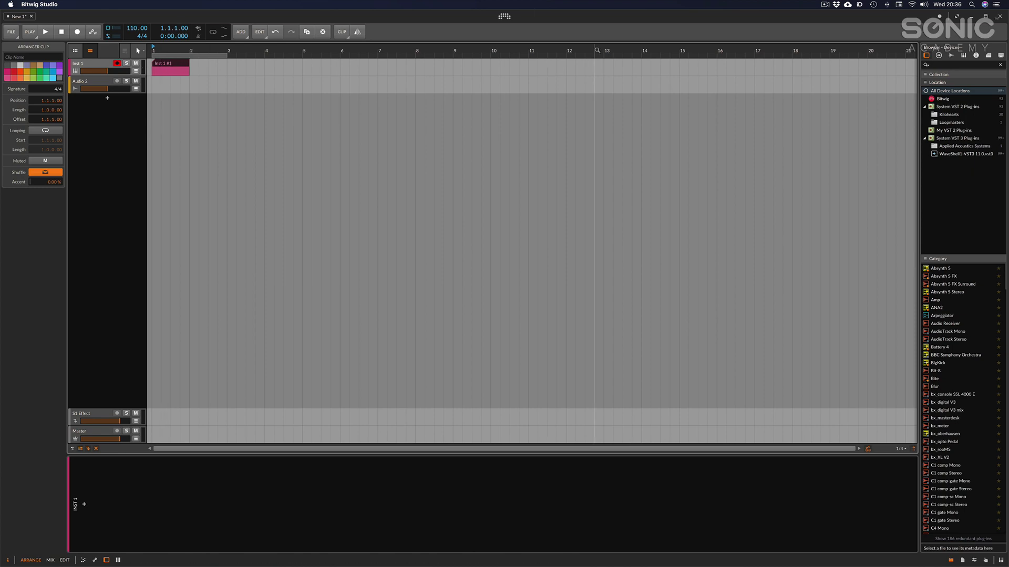
{"action": "key", "text": "space"}
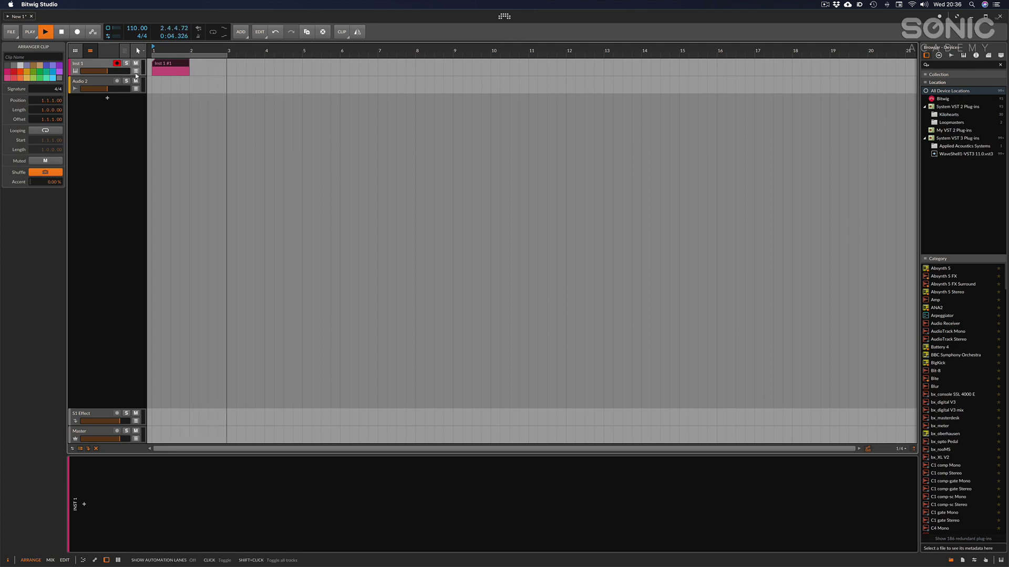
{"action": "key", "text": "space"}
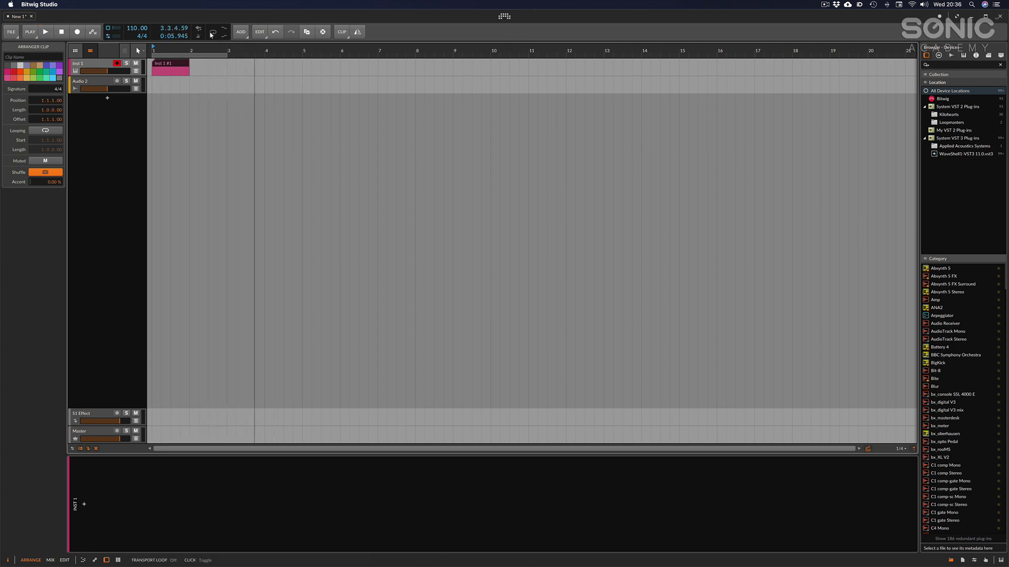
{"action": "left_click", "coordinate": [103, 82]}
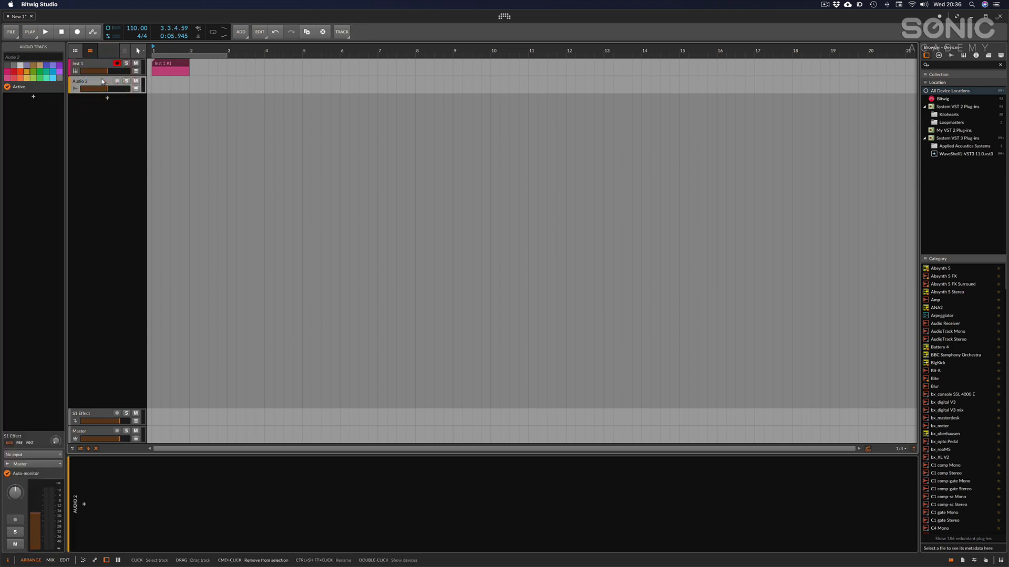
{"action": "key", "text": "super+t"}
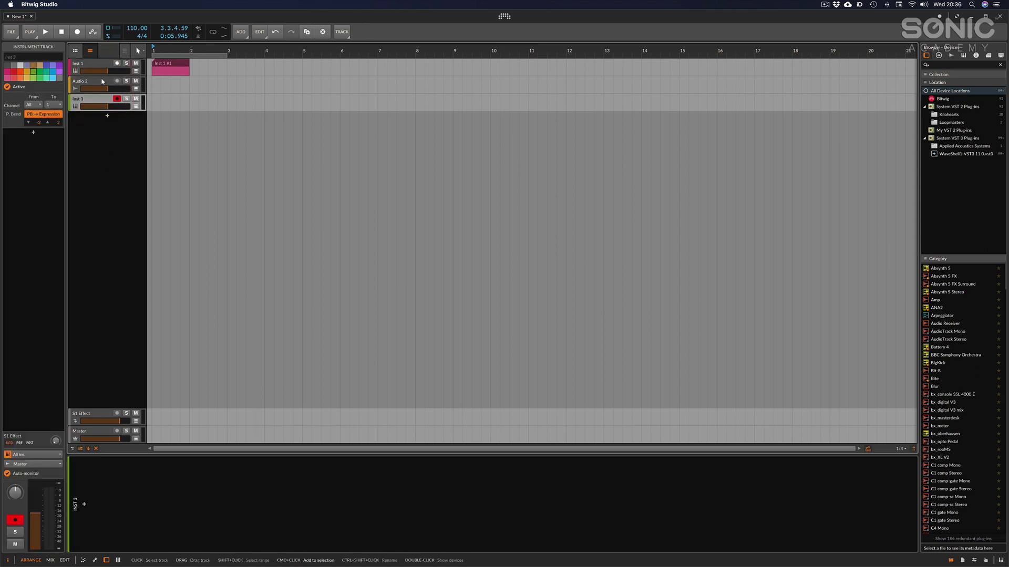
{"action": "key", "text": "super+t"}
{"action": "key", "text": "super+t"}
{"action": "key", "text": "super+t"}
{"action": "key", "text": "super+t"}
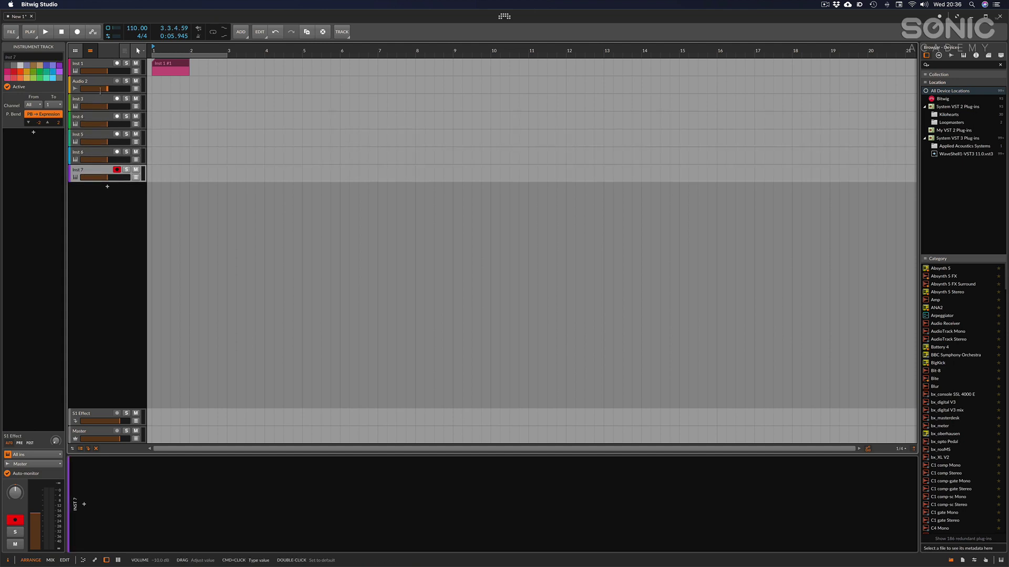
{"action": "key", "text": "super+shift+t"}
{"action": "key", "text": "super+shift+t"}
{"action": "key", "text": "super+shift+t"}
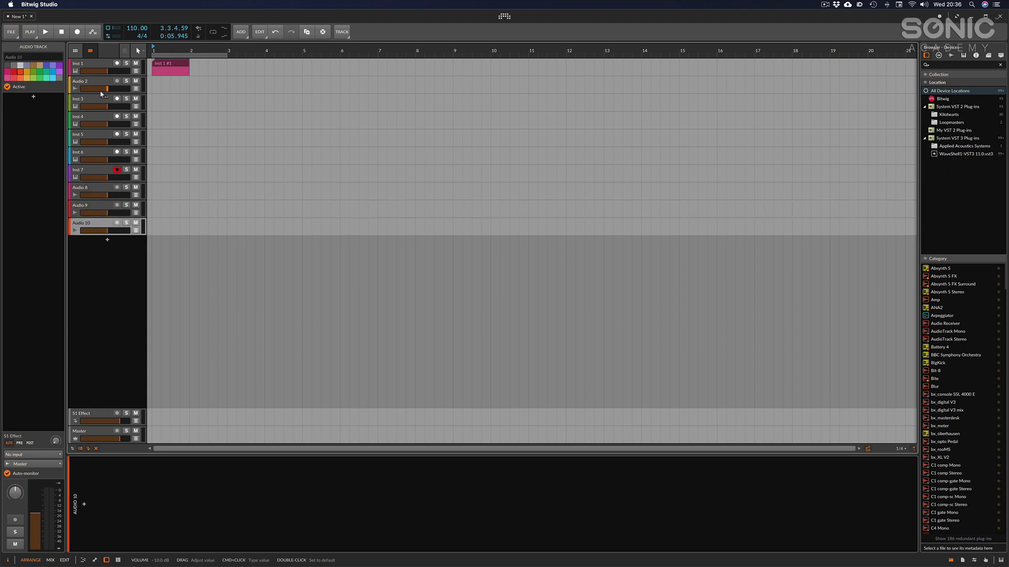
{"action": "key", "text": "BackSpace"}
{"action": "key", "text": "BackSpace"}
{"action": "key", "text": "BackSpace"}
{"action": "key", "text": "BackSpace"}
{"action": "key", "text": "BackSpace"}
{"action": "key", "text": "BackSpace"}
{"action": "key", "text": "BackSpace"}
{"action": "key", "text": "BackSpace"}
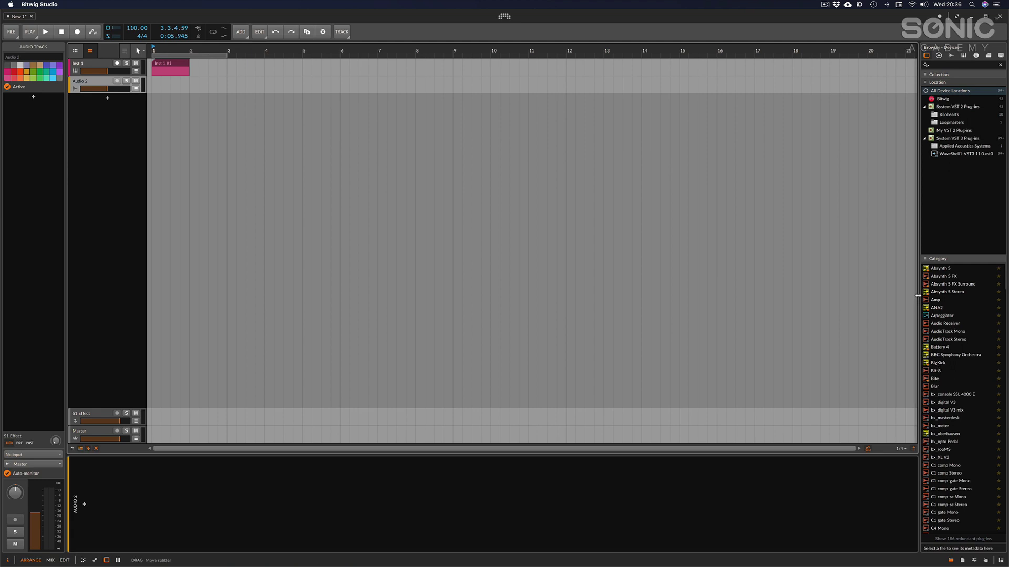
Step: Widen the browser, filter devices to Bitwig then WaveShell, and return to All Device Locations
{"action": "left_click_drag", "start_coordinate": [918, 296], "coordinate": [866, 295]}
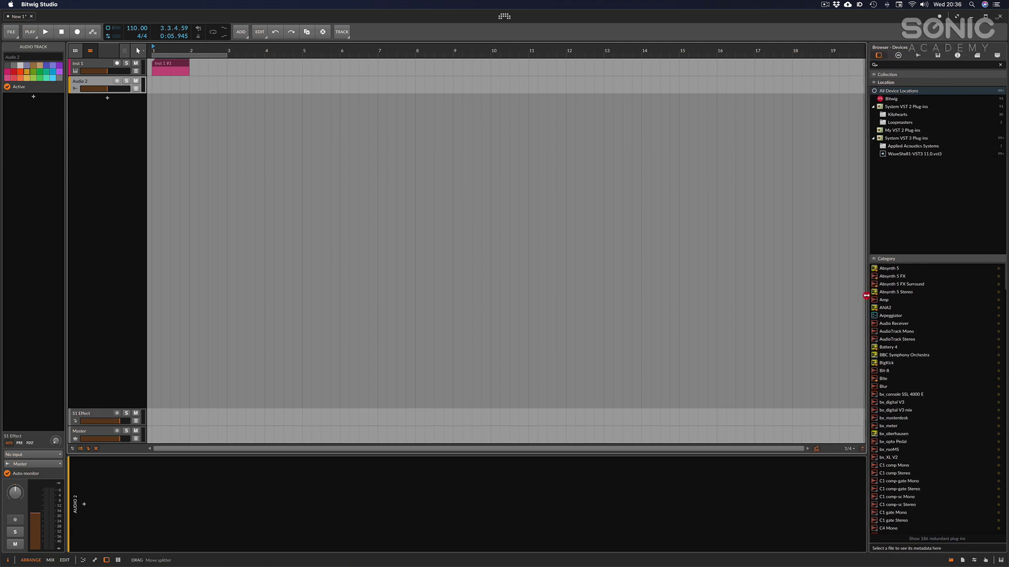
{"action": "left_click", "coordinate": [892, 99]}
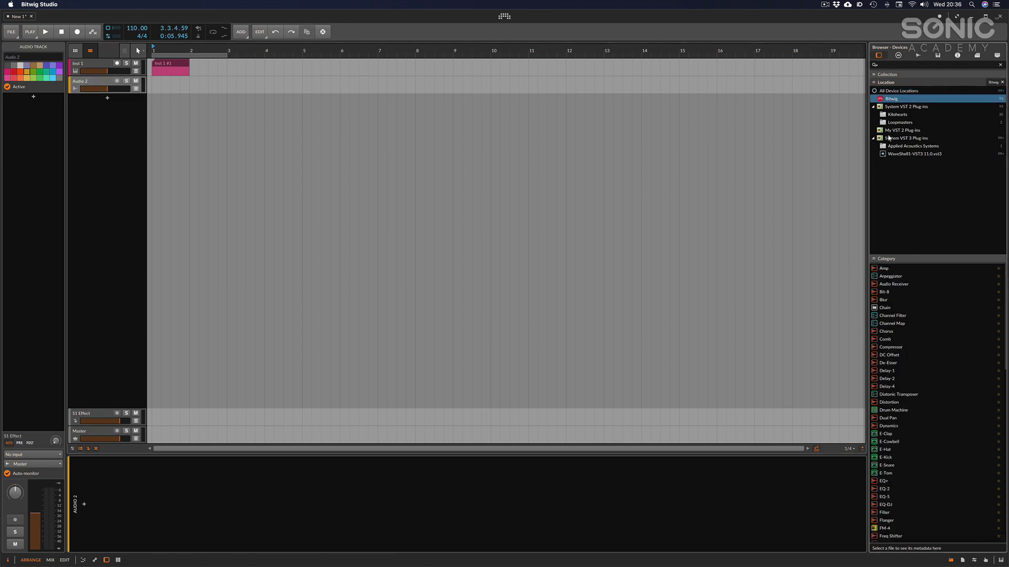
{"action": "left_click", "coordinate": [902, 155]}
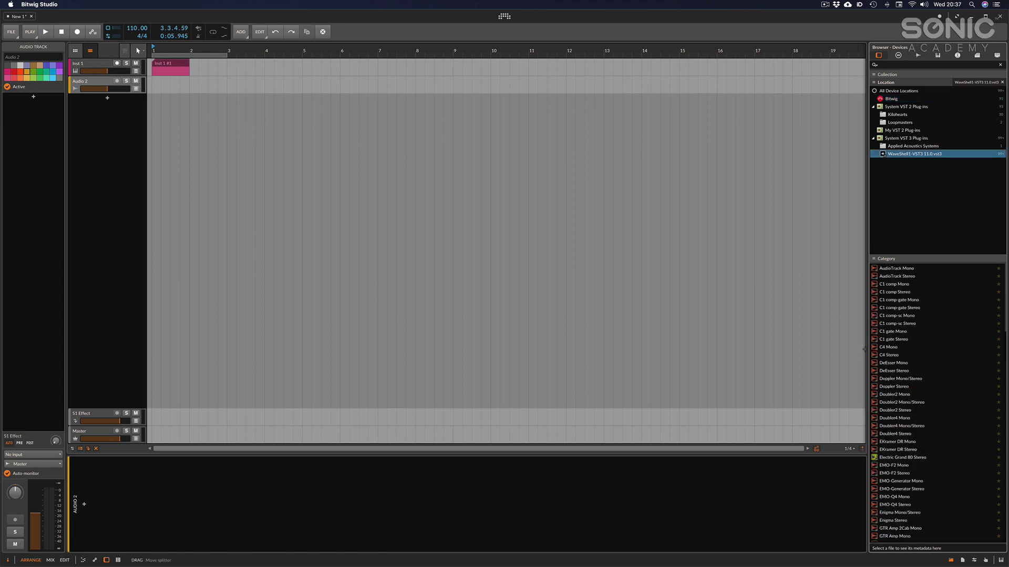
{"action": "scroll", "coordinate": [907, 431], "scroll_direction": "down", "scroll_amount": 3}
{"action": "scroll", "coordinate": [907, 431], "scroll_direction": "up", "scroll_amount": 5}
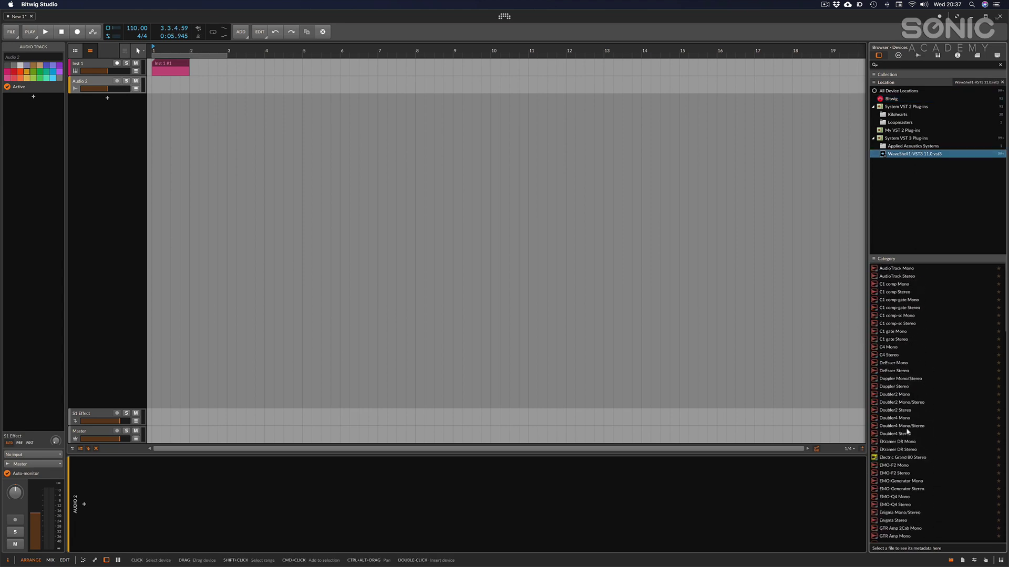
{"action": "left_click", "coordinate": [893, 90]}
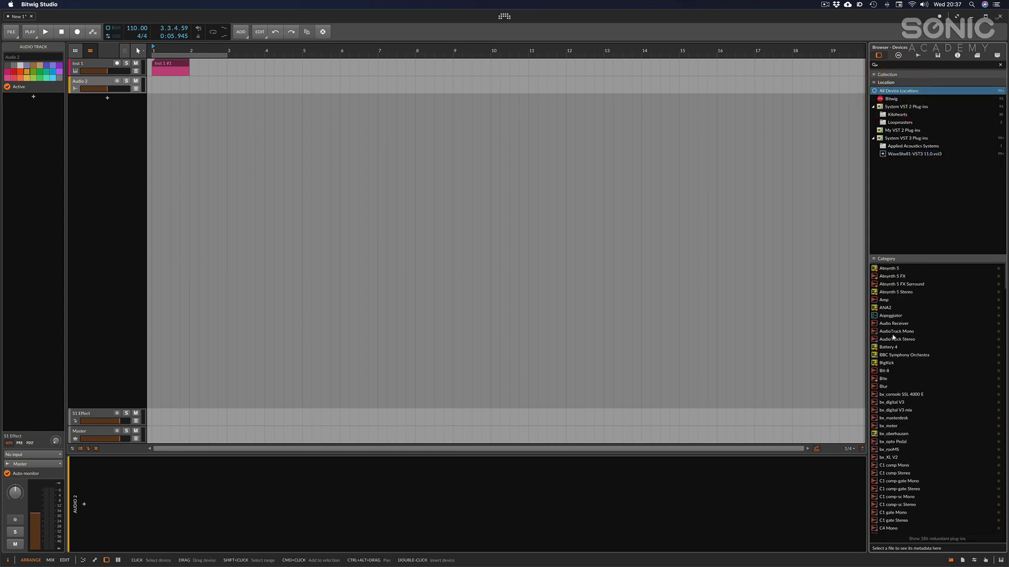
Step: Load the ANA2 synth onto the instrument track, record-arm it and select it
{"action": "left_click_drag", "start_coordinate": [883, 312], "coordinate": [209, 70]}
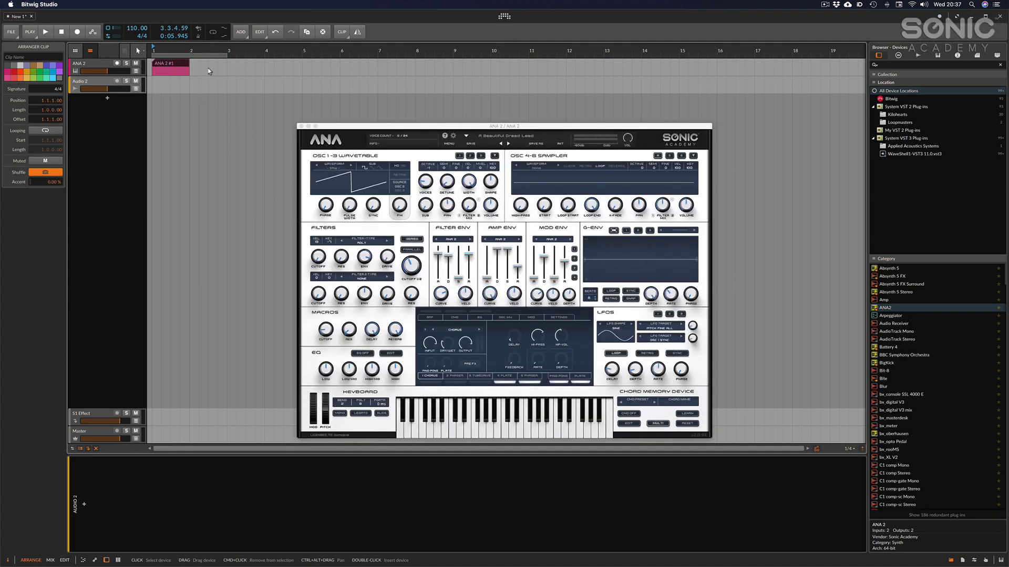
{"action": "left_click", "coordinate": [116, 63]}
{"action": "left_click", "coordinate": [102, 67]}
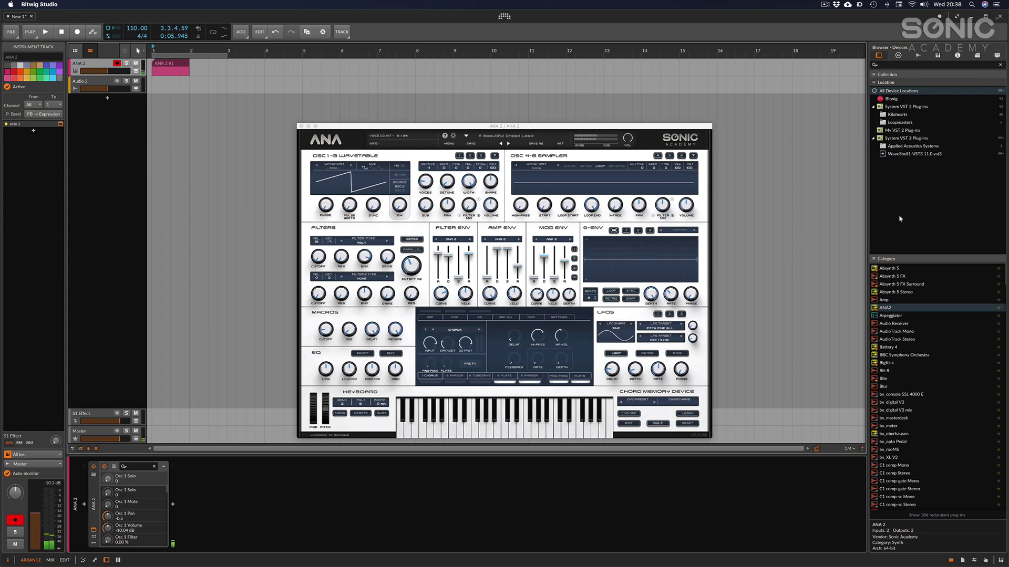
Step: Add the Delay-2 Hi Diffusion preset after the ANA 2 synth from the Presets browser
{"action": "left_click", "coordinate": [898, 56]}
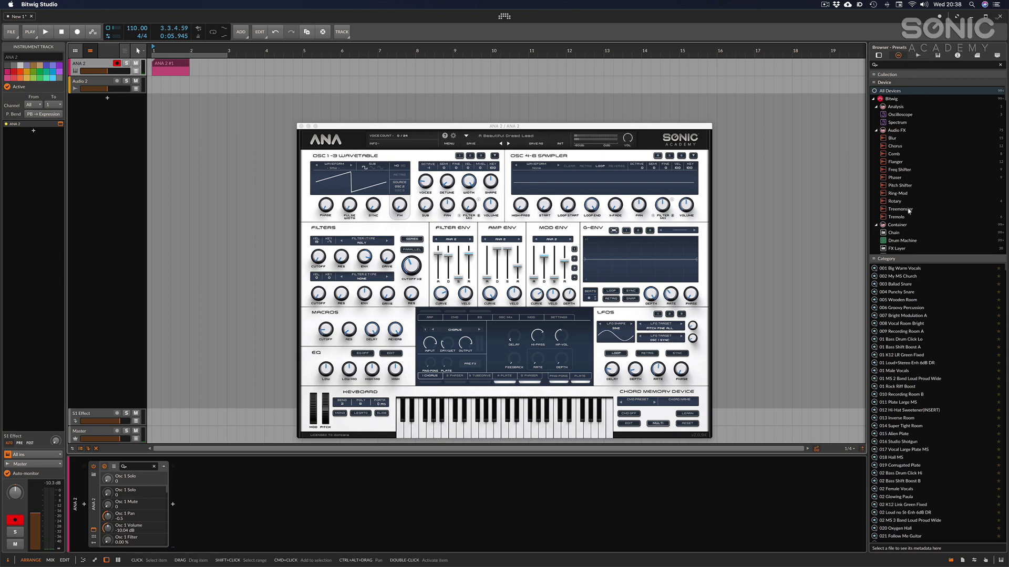
{"action": "scroll", "coordinate": [909, 210], "scroll_direction": "down", "scroll_amount": 8}
{"action": "scroll", "coordinate": [909, 211], "scroll_direction": "down", "scroll_amount": 3}
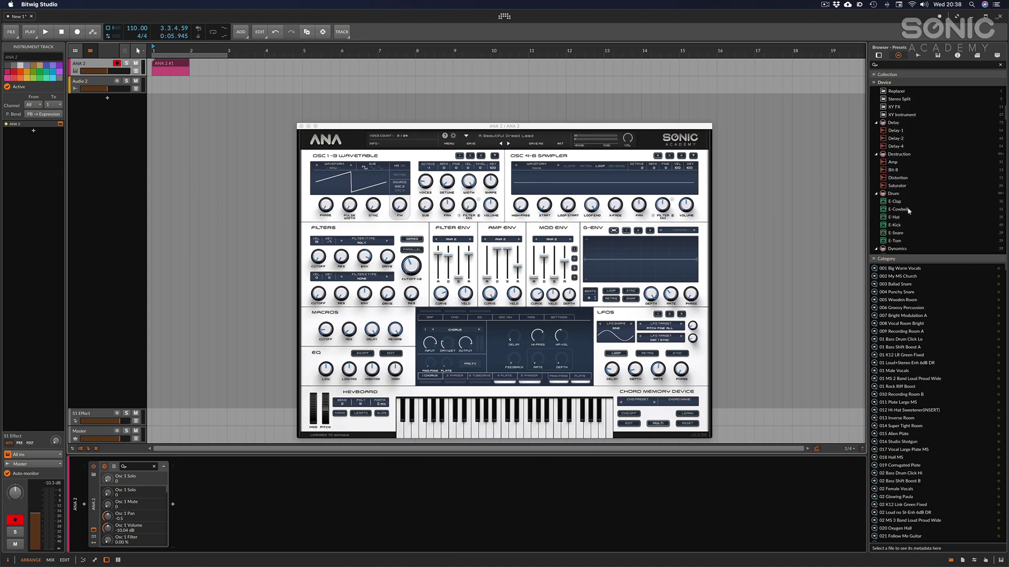
{"action": "left_click", "coordinate": [895, 139]}
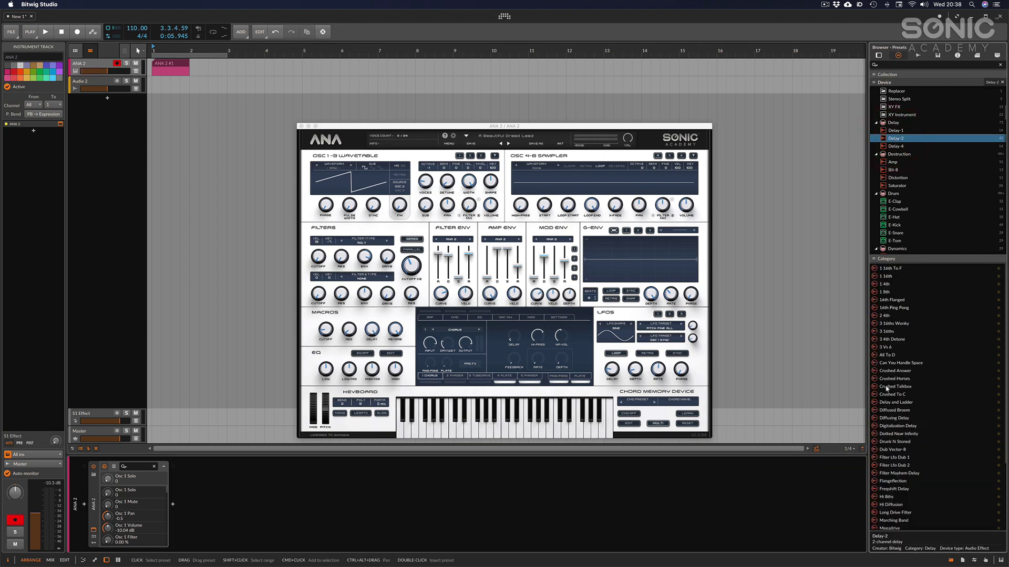
{"action": "scroll", "coordinate": [886, 389], "scroll_direction": "down", "scroll_amount": 5}
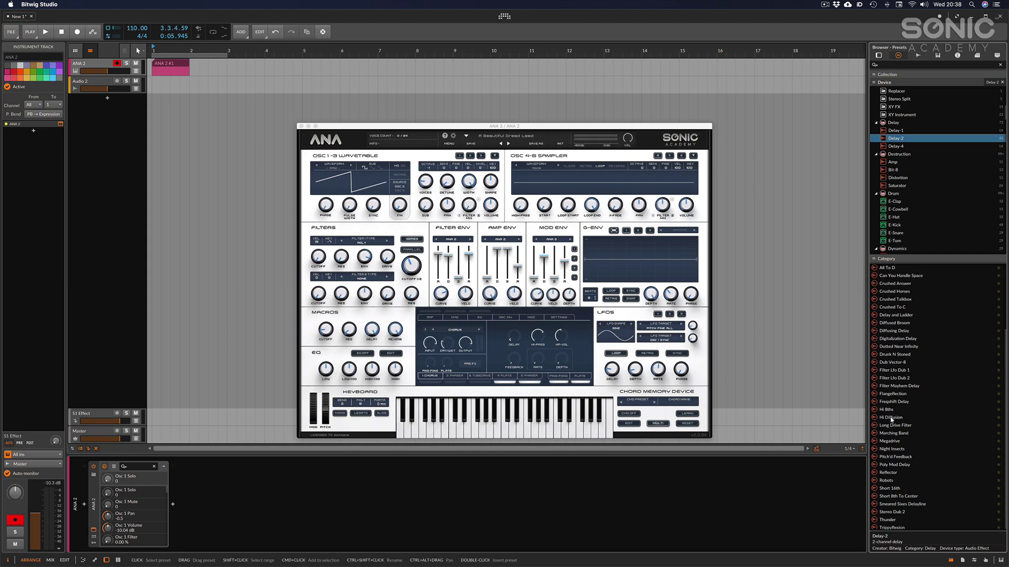
{"action": "left_click", "coordinate": [893, 417]}
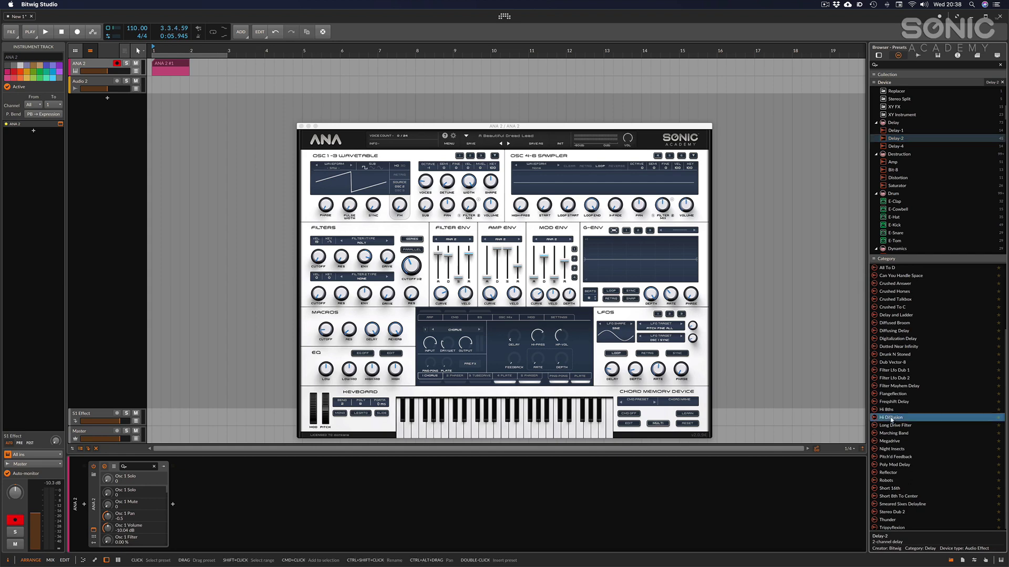
{"action": "left_click", "coordinate": [299, 62]}
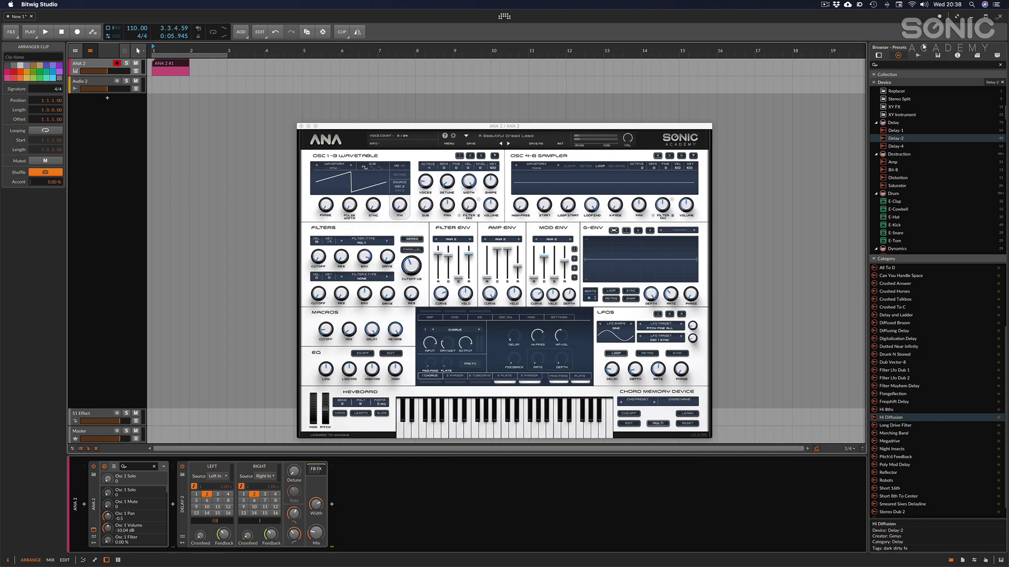
Step: Place Clap 12bit Gothen 04.wav from Classic Drum Machines onto Audio 2 at bar 1
{"action": "left_click", "coordinate": [919, 54]}
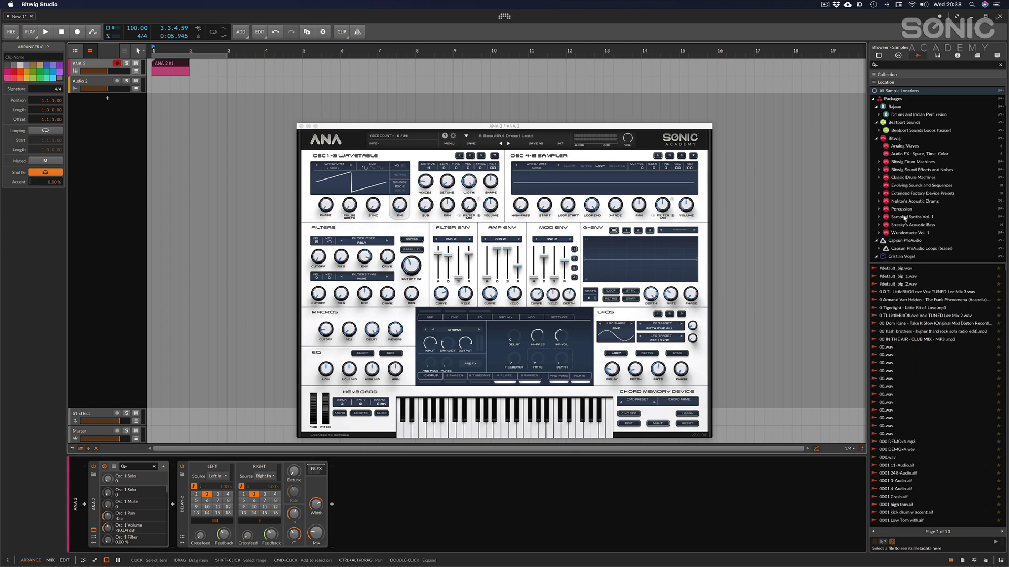
{"action": "left_click", "coordinate": [903, 177]}
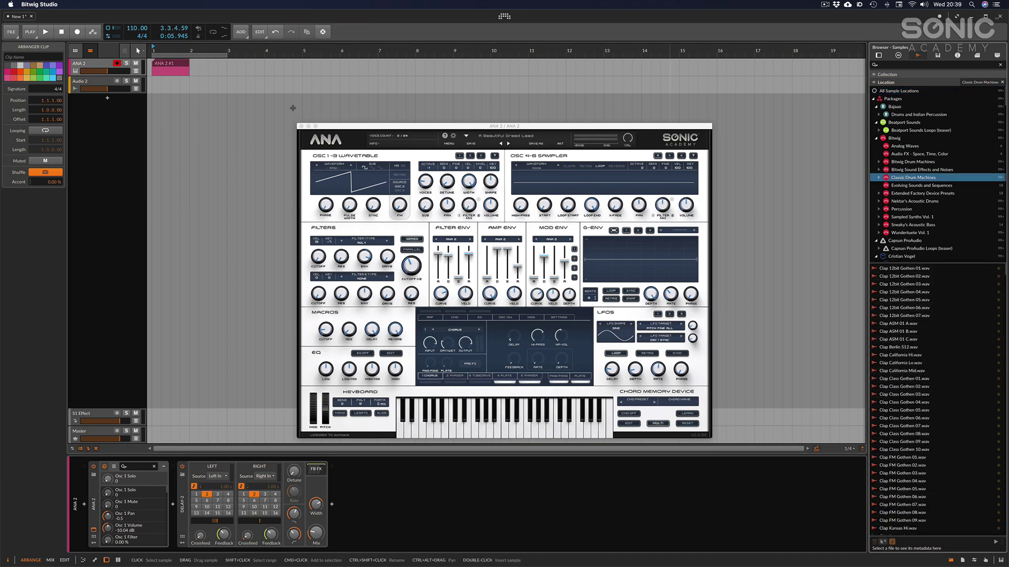
{"action": "left_click", "coordinate": [905, 293]}
{"action": "left_click_drag", "start_coordinate": [906, 297], "coordinate": [160, 84]}
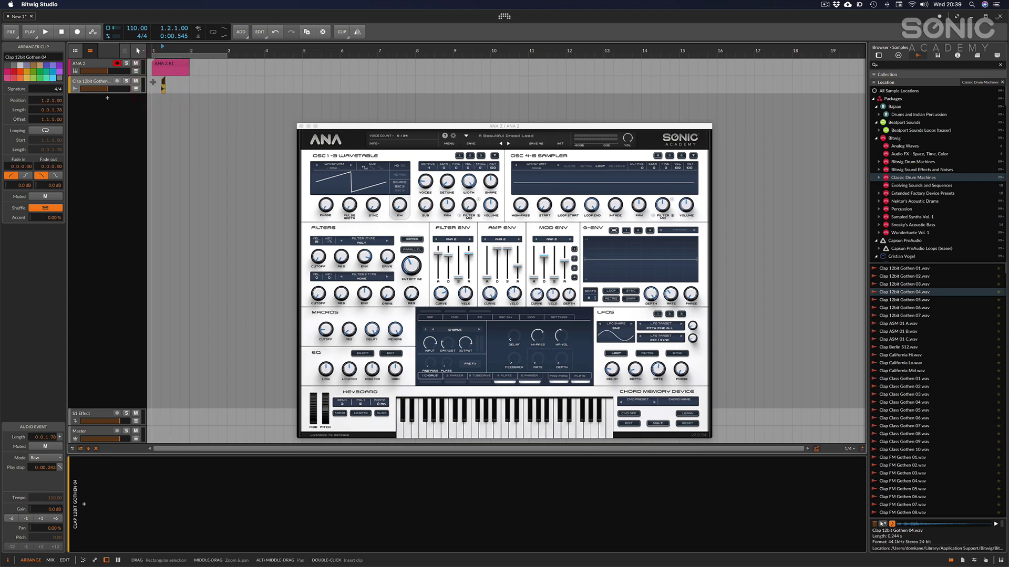
Step: Browse the Multisamples, Music and Clips tabs, peek at the Mix layout, and return to Arrange
{"action": "left_click", "coordinate": [938, 56]}
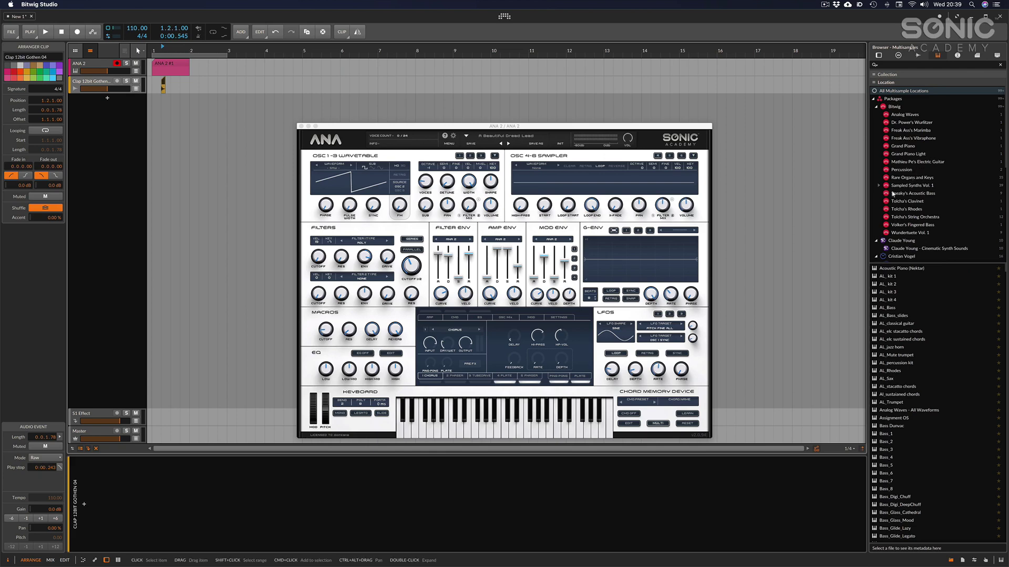
{"action": "left_click", "coordinate": [957, 56]}
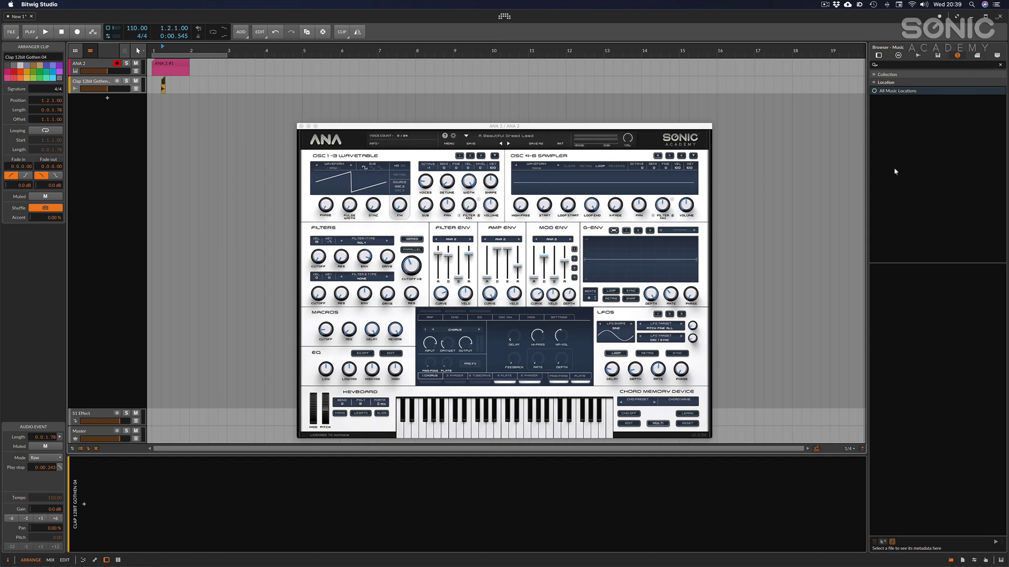
{"action": "left_click", "coordinate": [977, 56]}
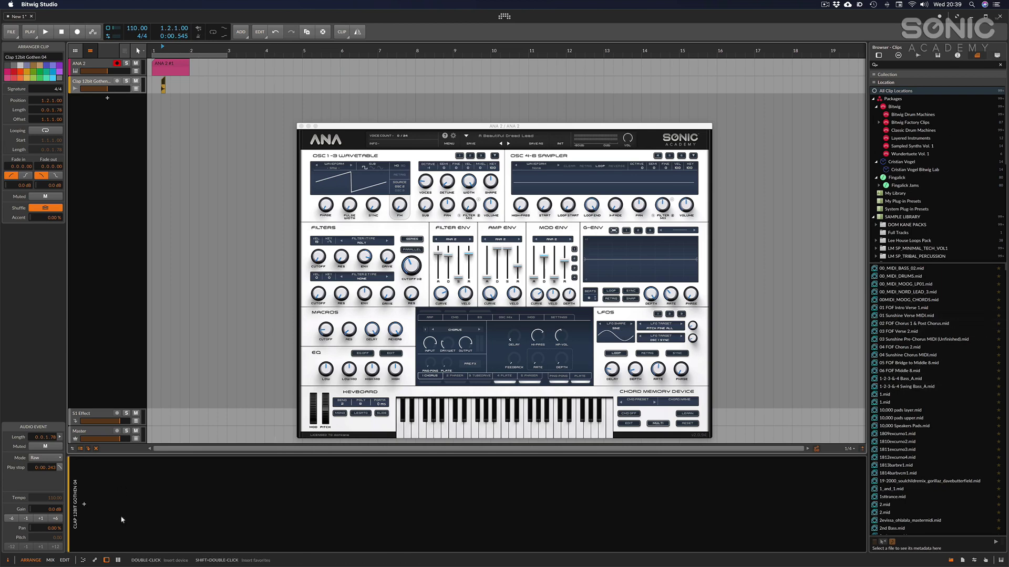
{"action": "left_click", "coordinate": [50, 561]}
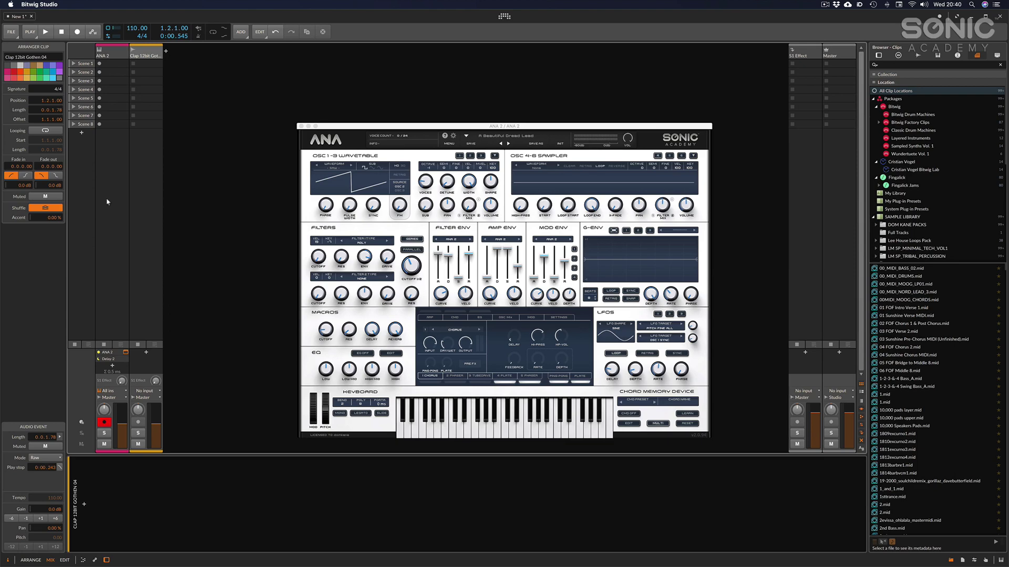
{"action": "key", "text": "alt+1"}
Step: In the Mix layout, stop the transport and create and open an empty clip in ANA 2 Scene 1
{"action": "left_click", "coordinate": [173, 67]}
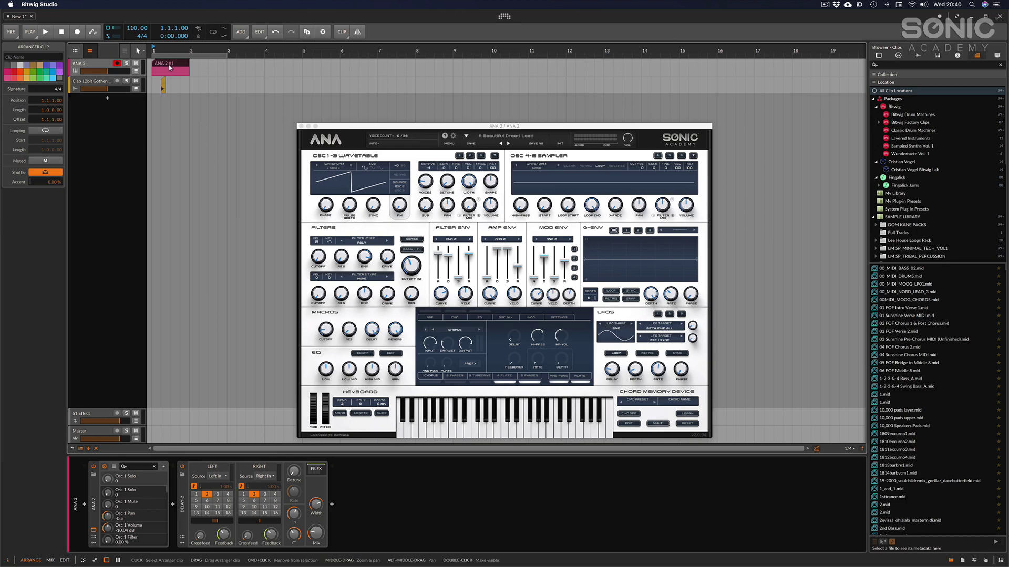
{"action": "key", "text": "alt+2"}
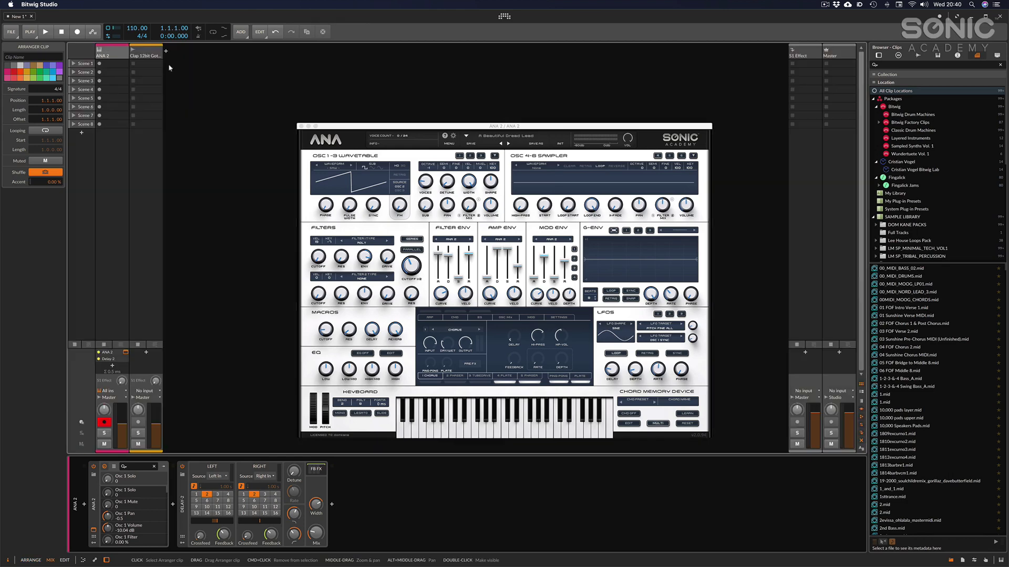
{"action": "left_click", "coordinate": [111, 63]}
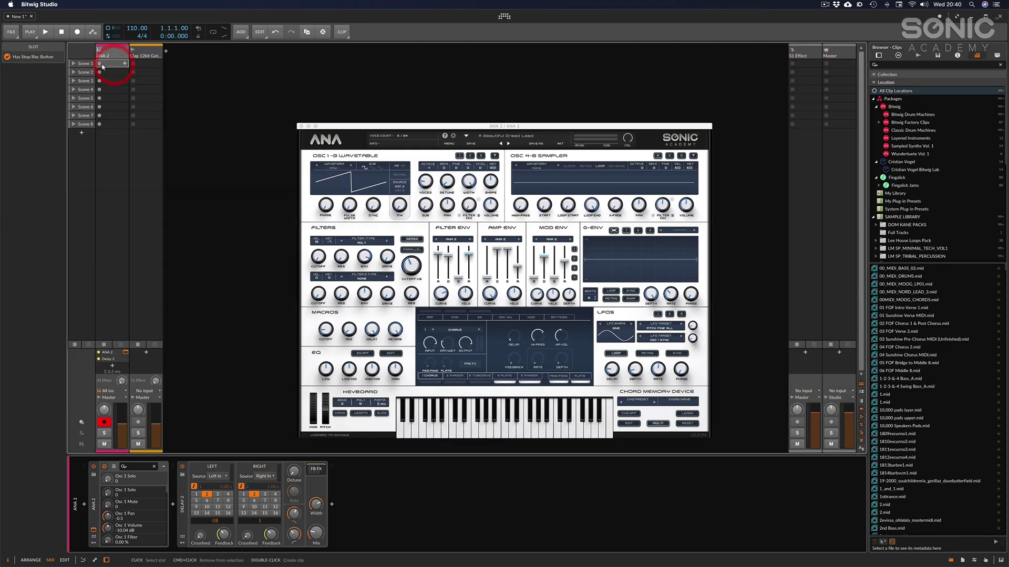
{"action": "left_click", "coordinate": [100, 64]}
{"action": "key", "text": "space"}
{"action": "double_click", "coordinate": [111, 64]}
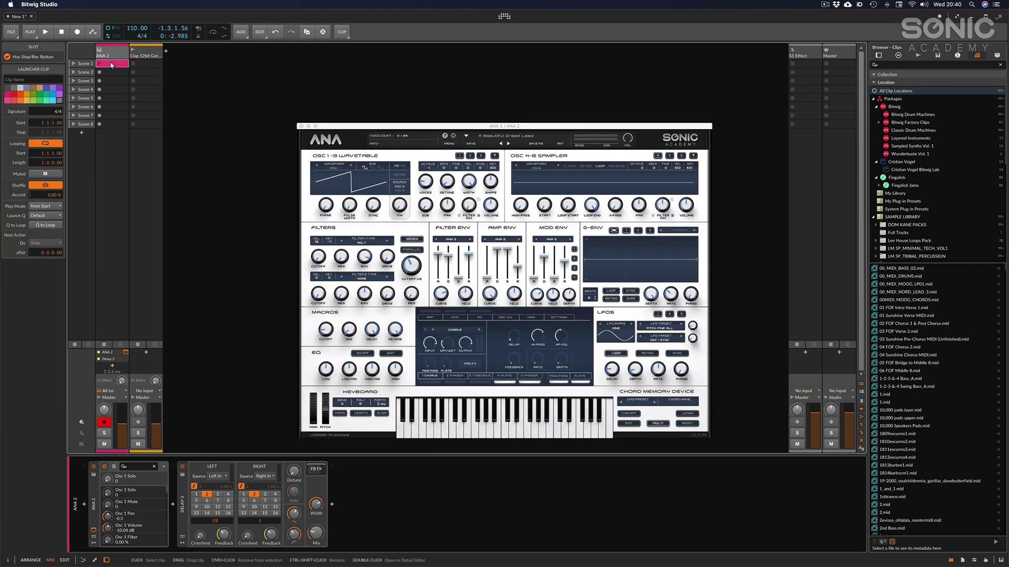
{"action": "double_click", "coordinate": [111, 64]}
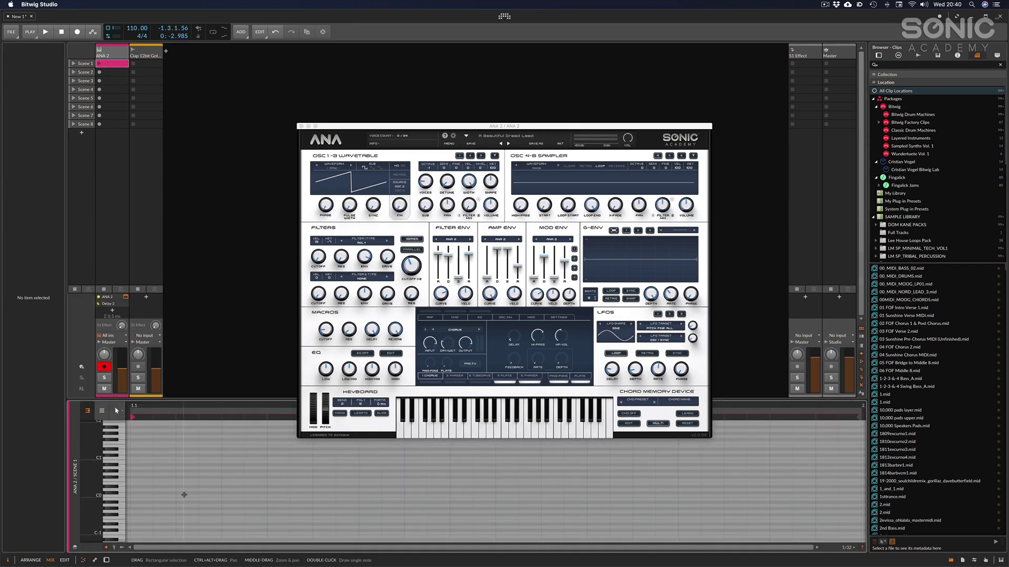
Step: Draw D0, E0 and C1 notes in the Scene 1 clip, then create an empty ANA 2 Scene 2 clip
{"action": "left_click", "coordinate": [243, 475]}
{"action": "double_click", "coordinate": [179, 489]}
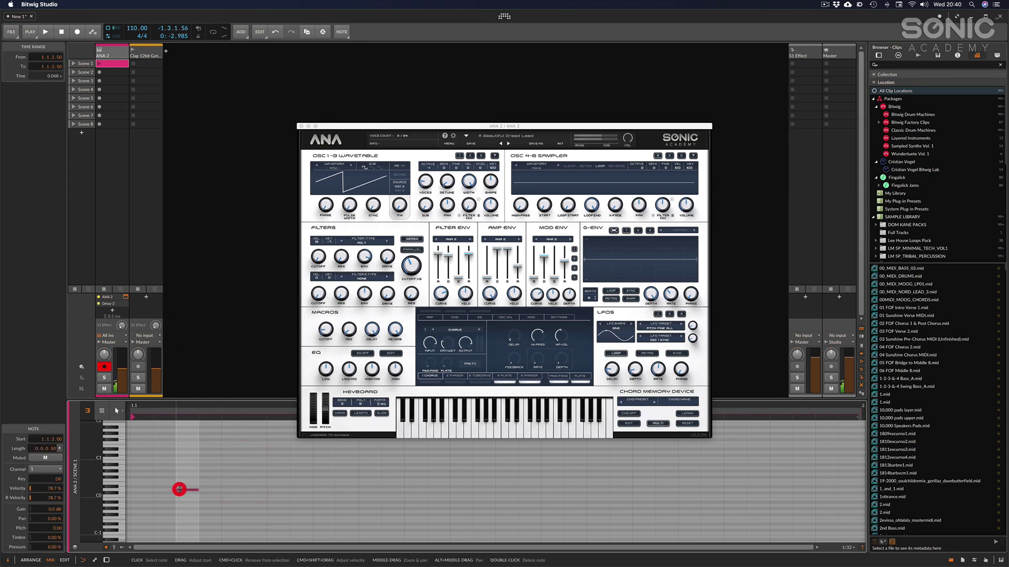
{"action": "double_click", "coordinate": [256, 484]}
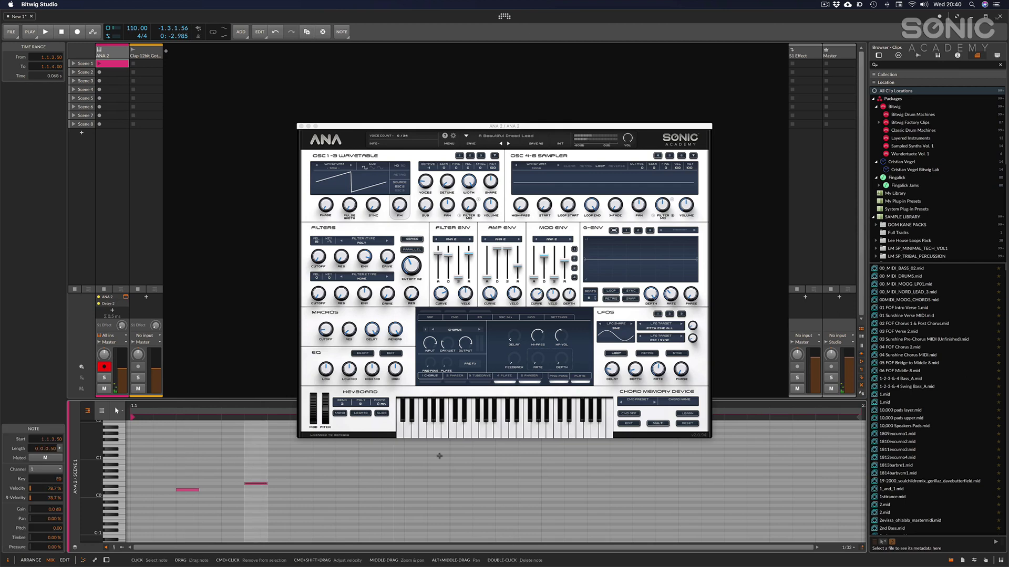
{"action": "double_click", "coordinate": [541, 459]}
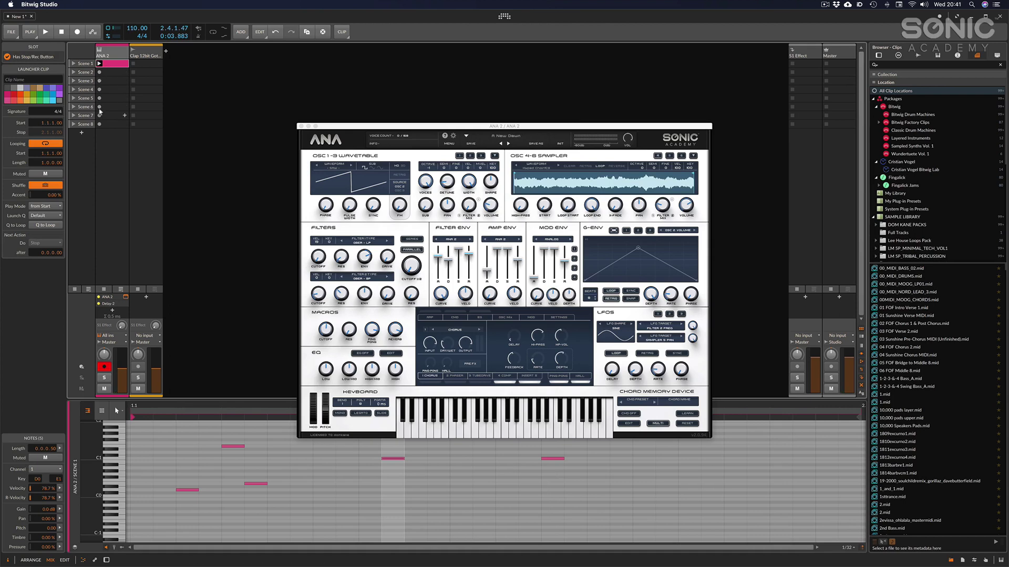
{"action": "double_click", "coordinate": [108, 73]}
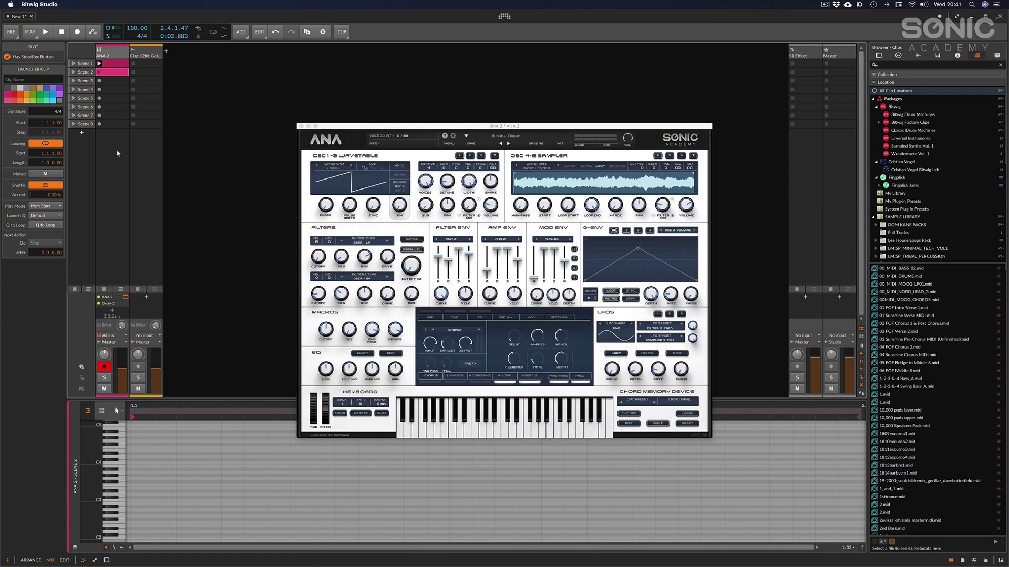
{"action": "left_click", "coordinate": [301, 126]}
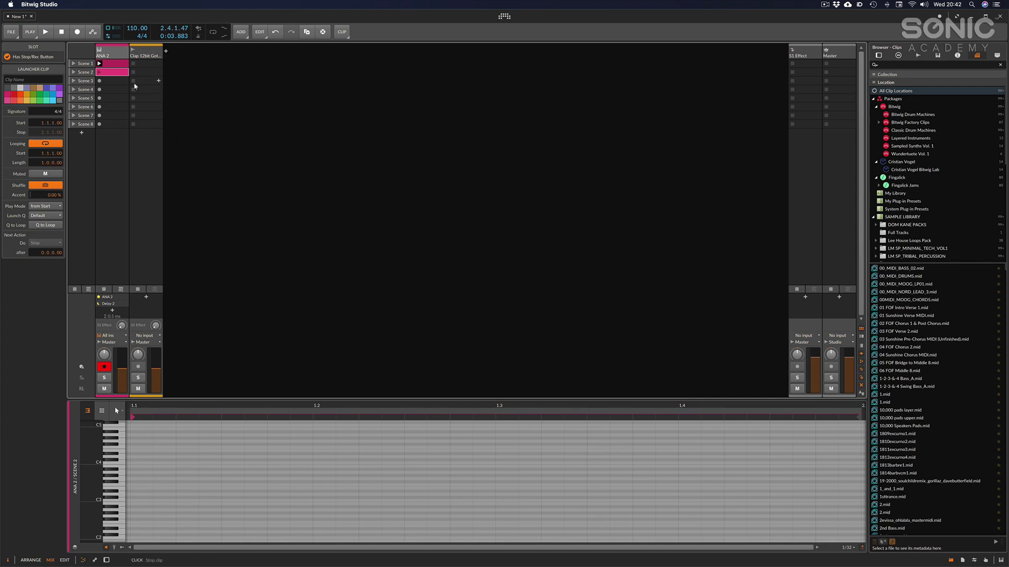
{"action": "key", "text": "alt+1"}
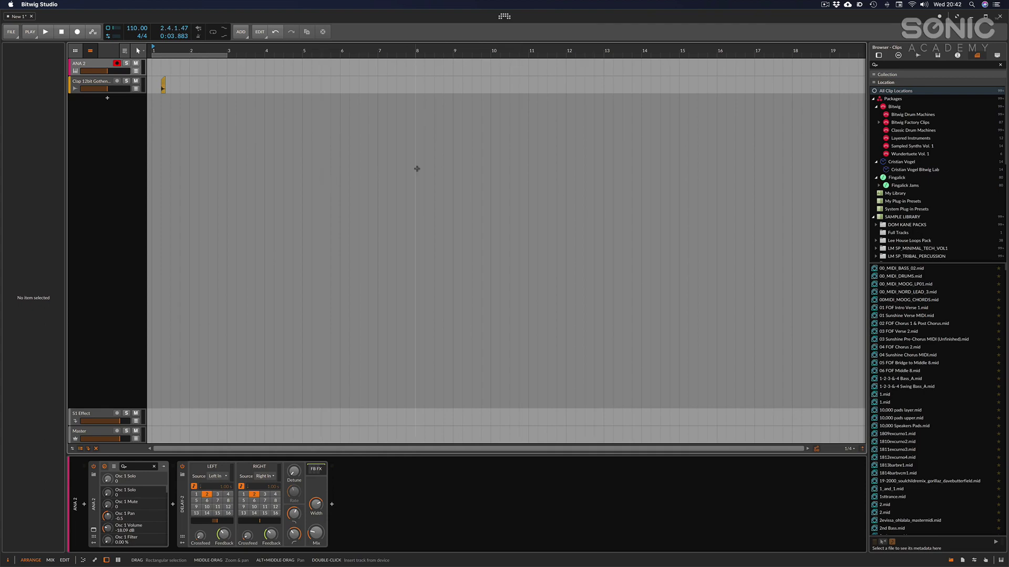
{"action": "key", "text": "alt+2"}
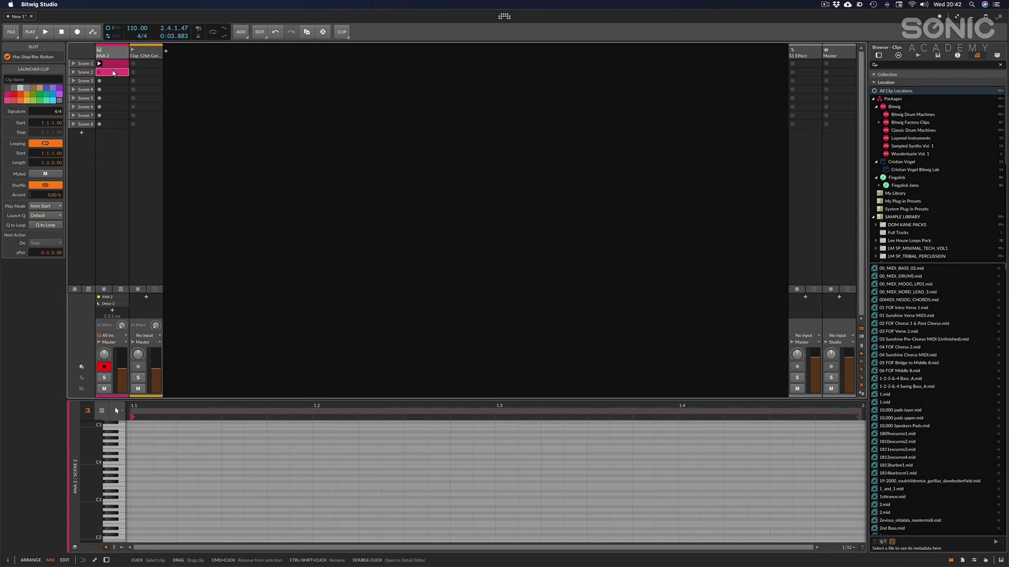
Step: Recolour the Scene 2 clip green, keep its play mode 'from Start', and return to Arrange view
{"action": "left_click", "coordinate": [34, 94]}
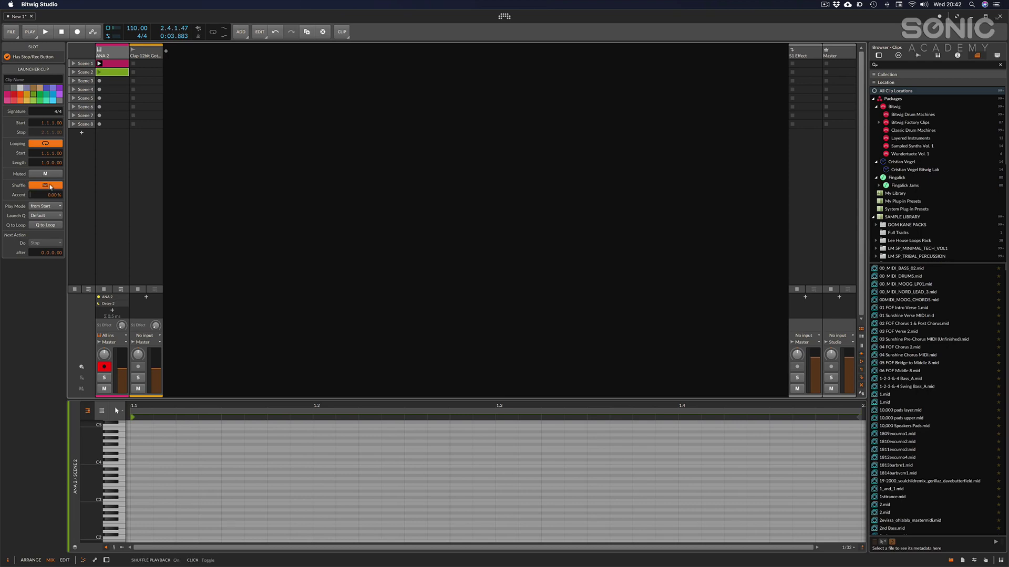
{"action": "left_click", "coordinate": [44, 207]}
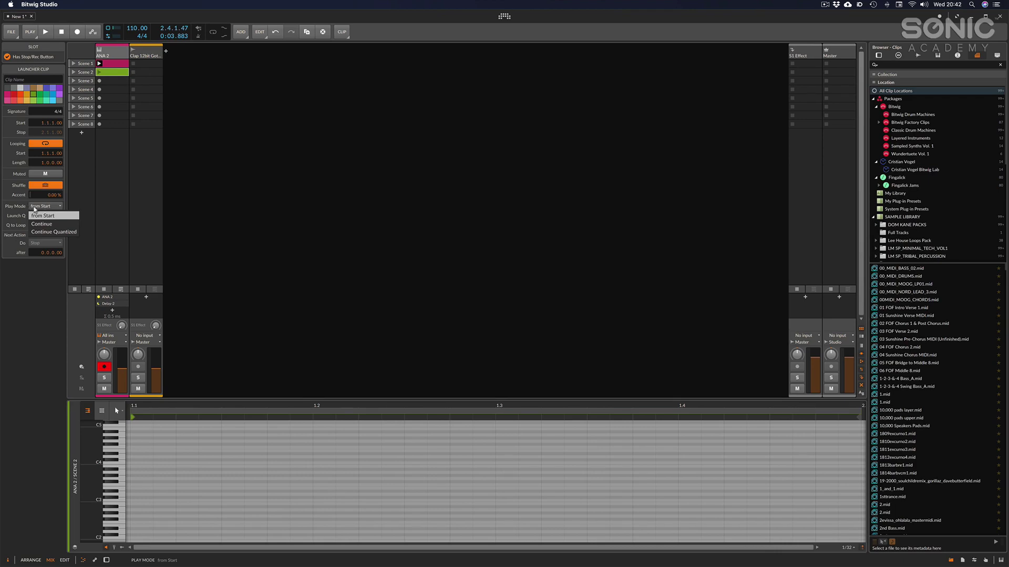
{"action": "left_click", "coordinate": [31, 208]}
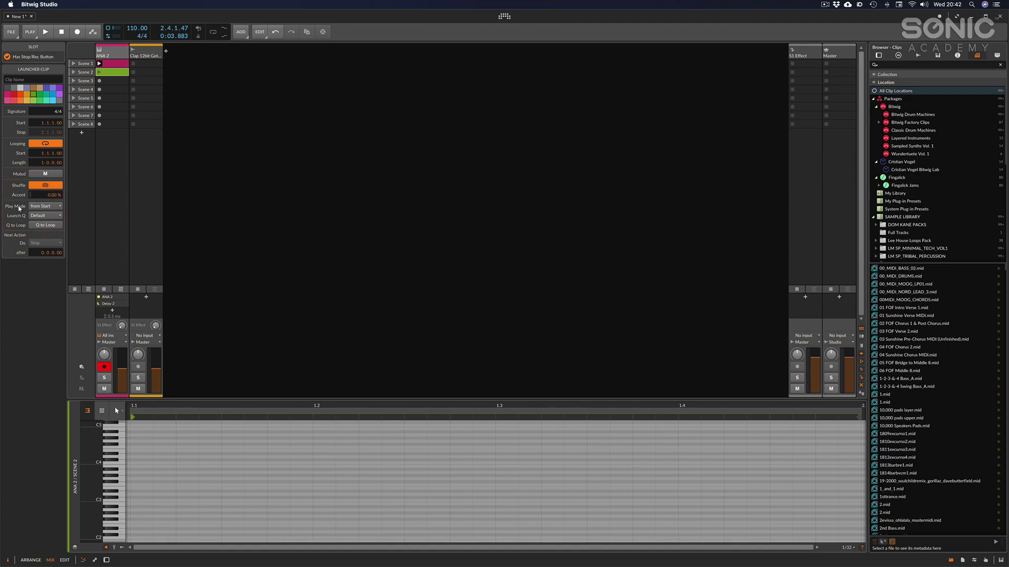
{"action": "key", "text": "alt+1"}
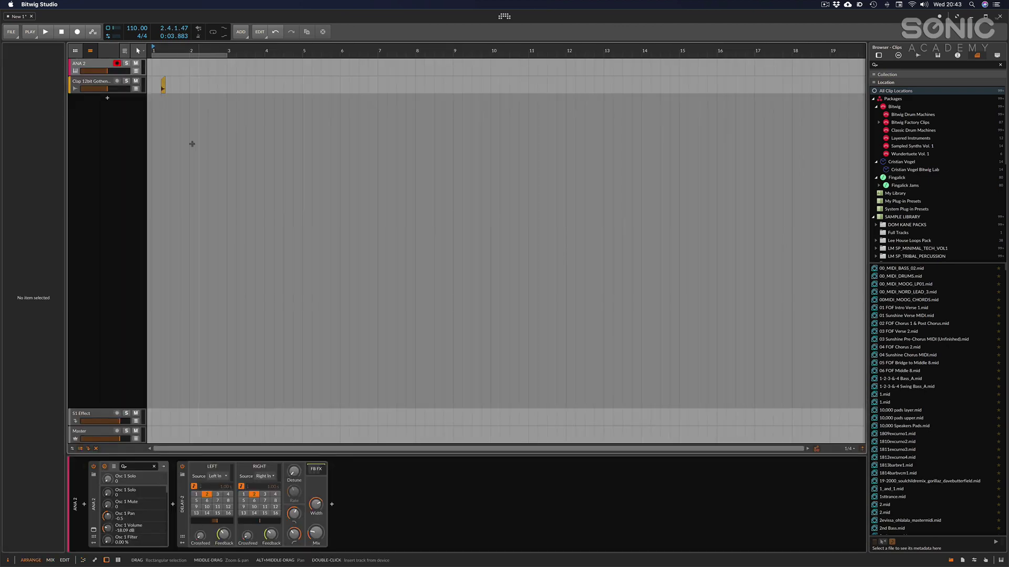
Step: Open the clap clip in the audio editor, then show the clap track's empty device chain
{"action": "left_click", "coordinate": [164, 83]}
{"action": "left_click", "coordinate": [163, 83]}
{"action": "double_click", "coordinate": [163, 83]}
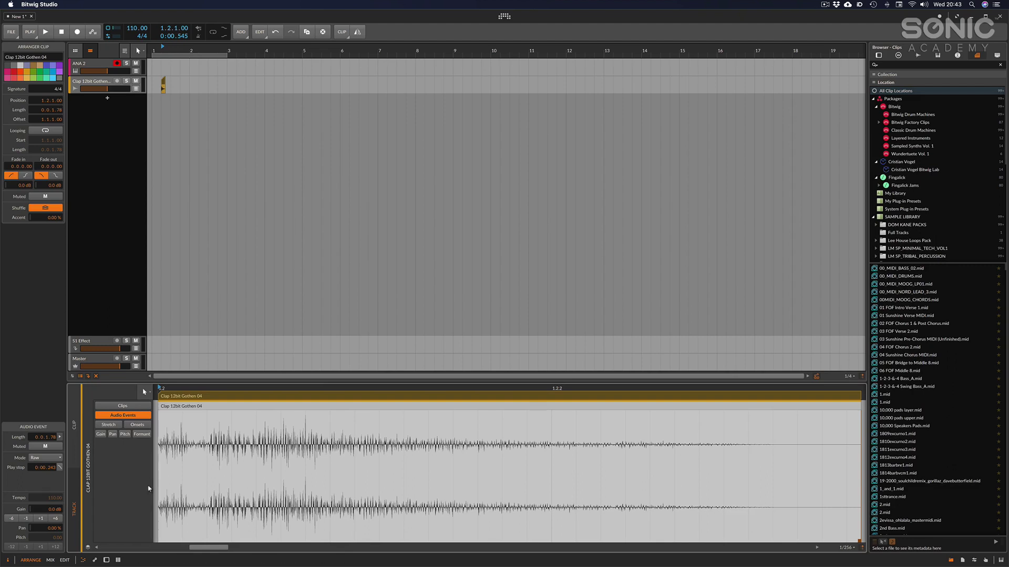
{"action": "key", "text": "d"}
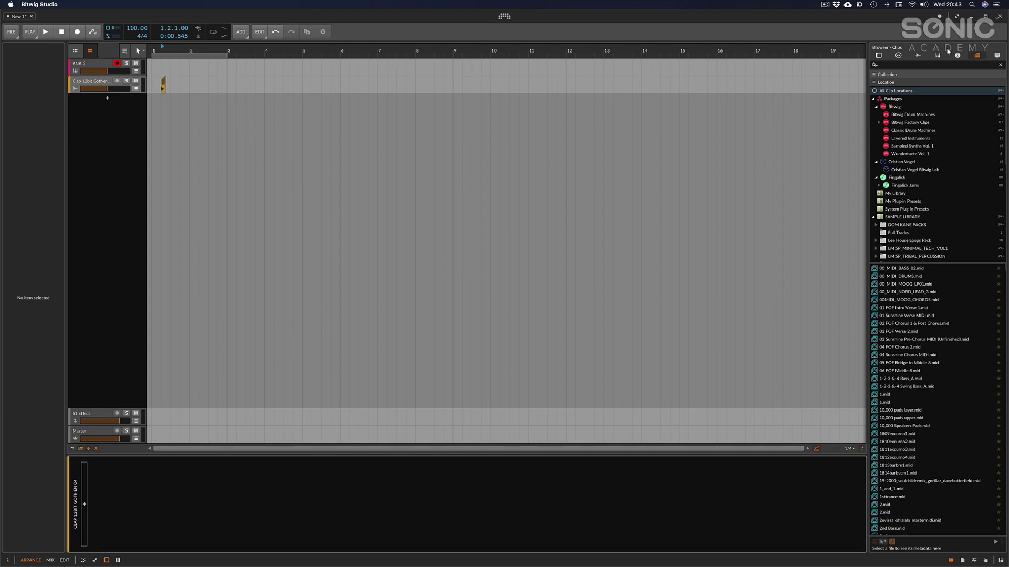
Step: Add the Hi Diffusion Delay-2 preset to the clap track, audition it, and reopen the clap waveform
{"action": "left_click", "coordinate": [898, 55]}
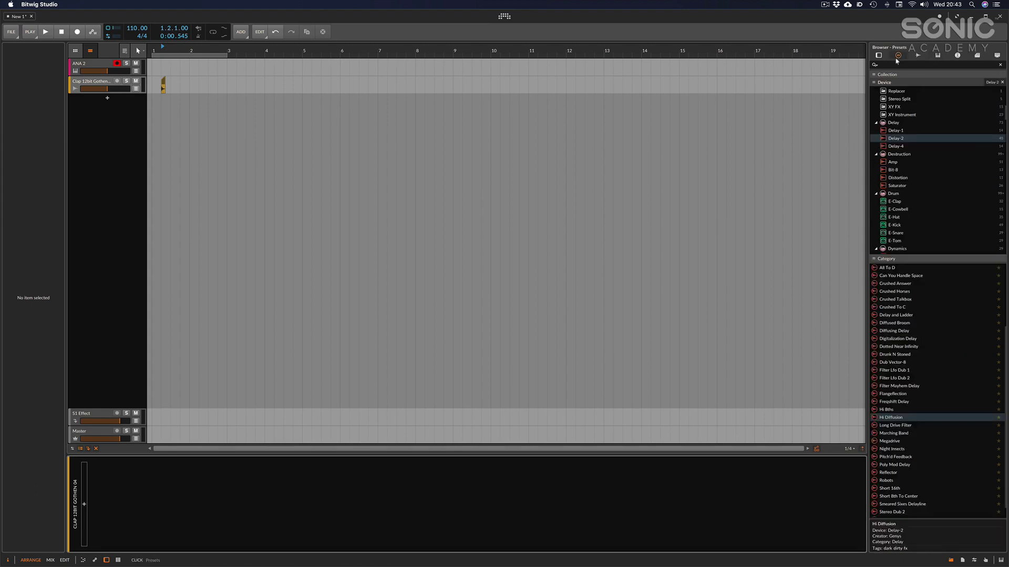
{"action": "left_click", "coordinate": [896, 140]}
{"action": "mouse_move", "coordinate": [896, 140]}
{"action": "left_mouse_down"}
{"action": "mouse_move", "coordinate": [615, 401]}
{"action": "mouse_move", "coordinate": [353, 509]}
{"action": "mouse_move", "coordinate": [307, 504]}
{"action": "left_mouse_up"}
{"action": "key", "text": "space"}
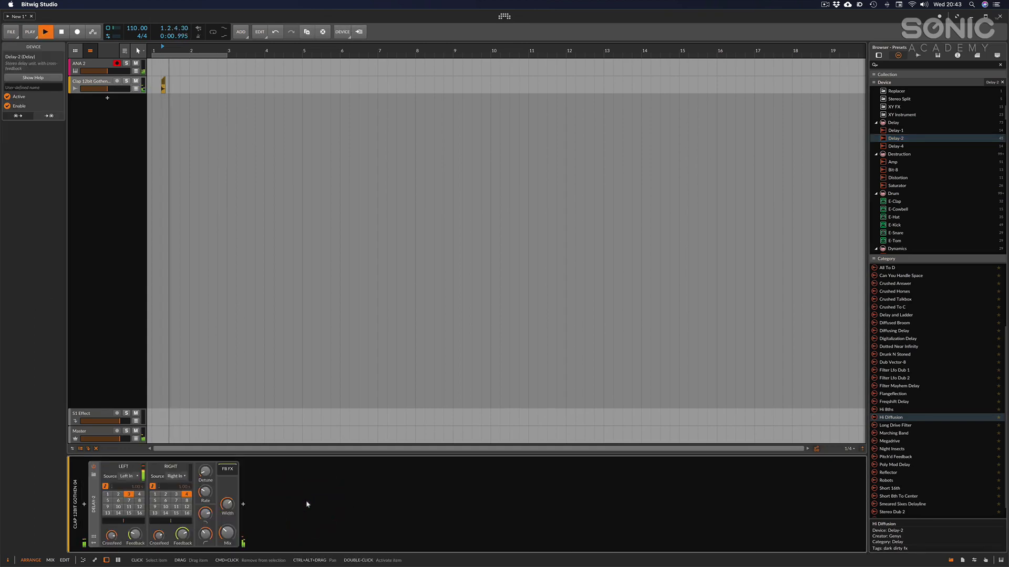
{"action": "key", "text": "space"}
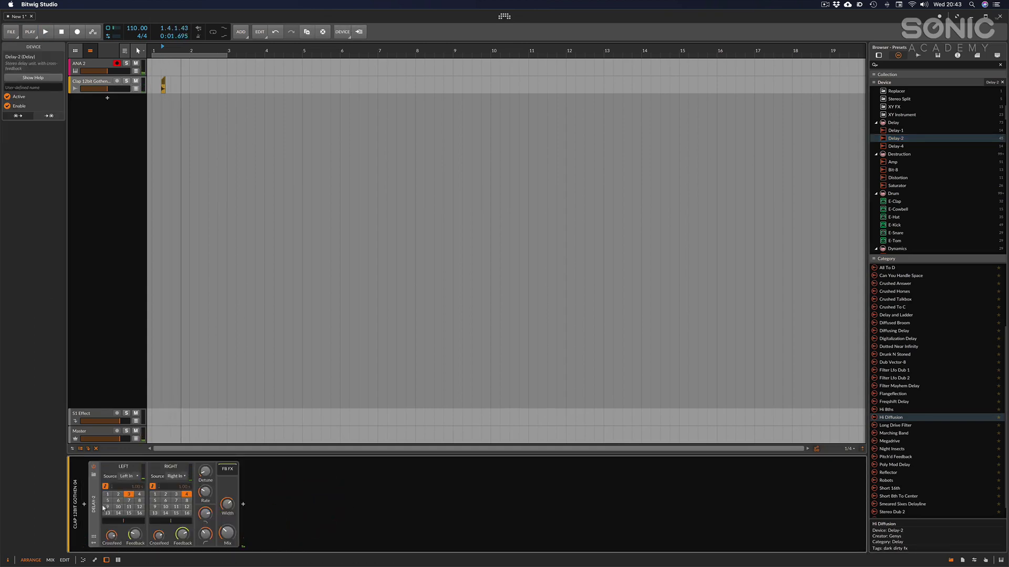
{"action": "double_click", "coordinate": [164, 86]}
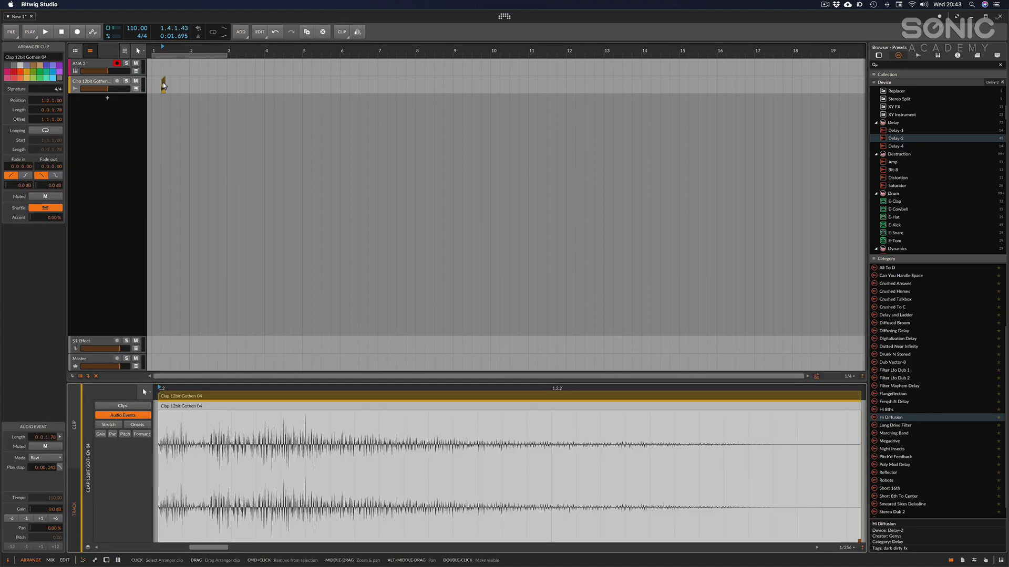
Step: Expand the clip editor to view lane parameters, then return to the arrangement with Delay-2 shown below
{"action": "key", "text": "alt+3"}
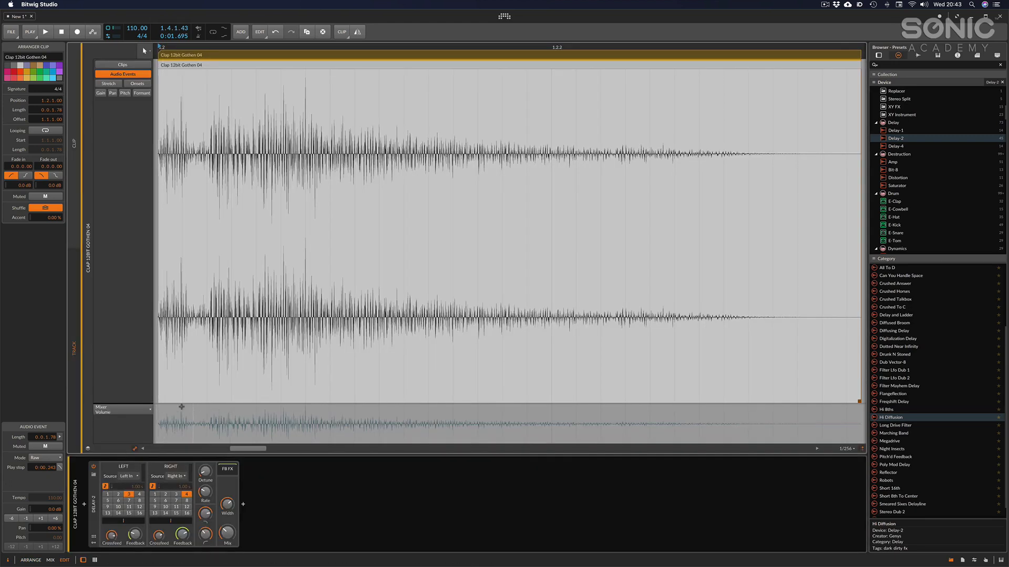
{"action": "left_click", "coordinate": [130, 412]}
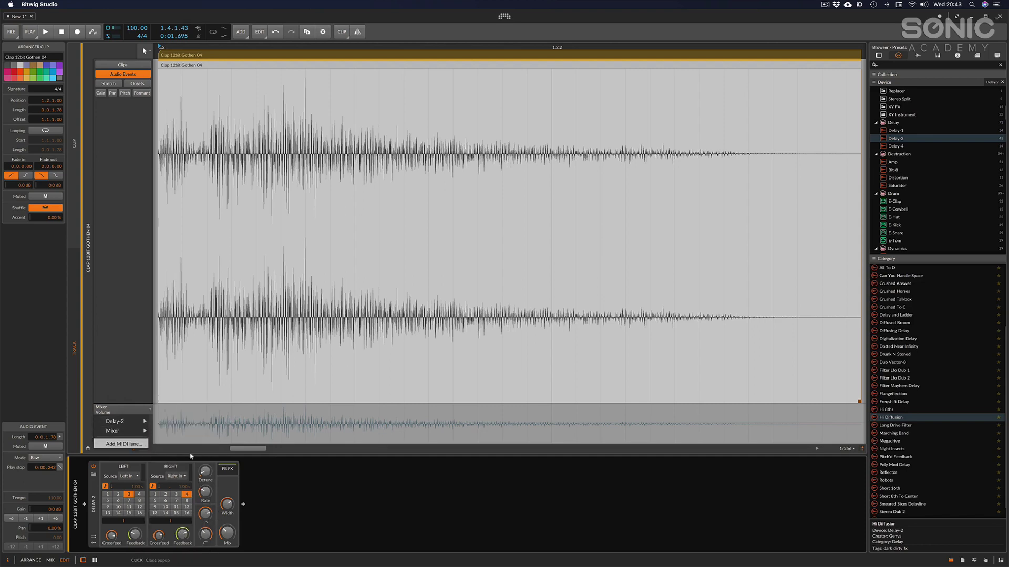
{"action": "left_click", "coordinate": [286, 545]}
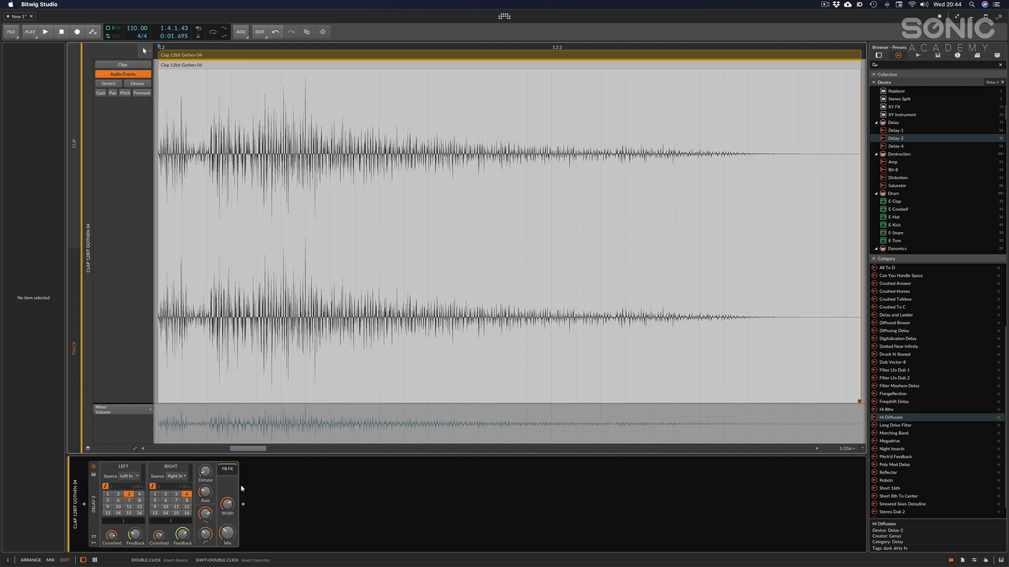
{"action": "key", "text": "alt+1"}
{"action": "key", "text": "d"}
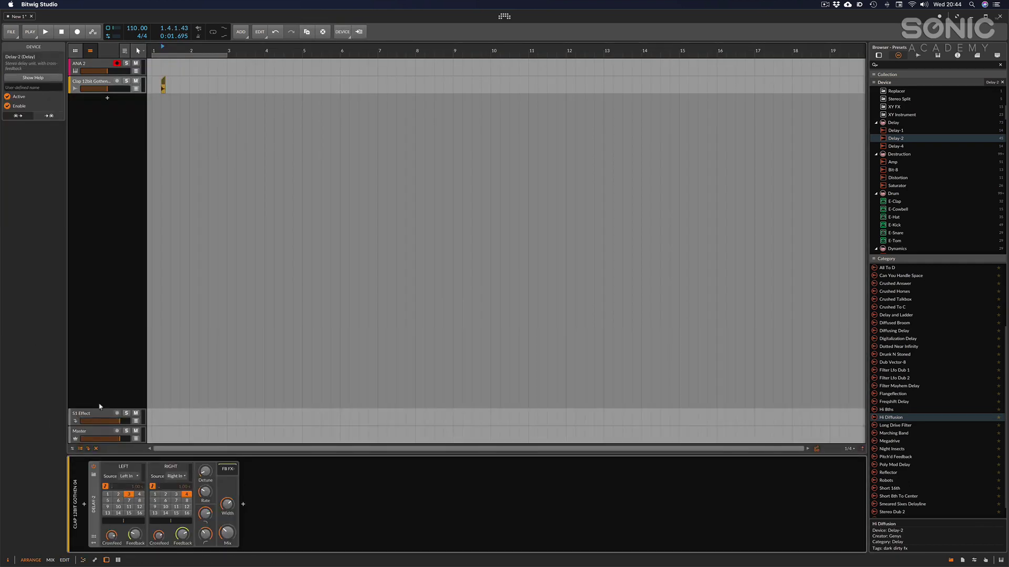
Step: Add Delay-2 to the S1 Effect track so it becomes the Delay-2 channel, then select the clap track
{"action": "left_click", "coordinate": [92, 433]}
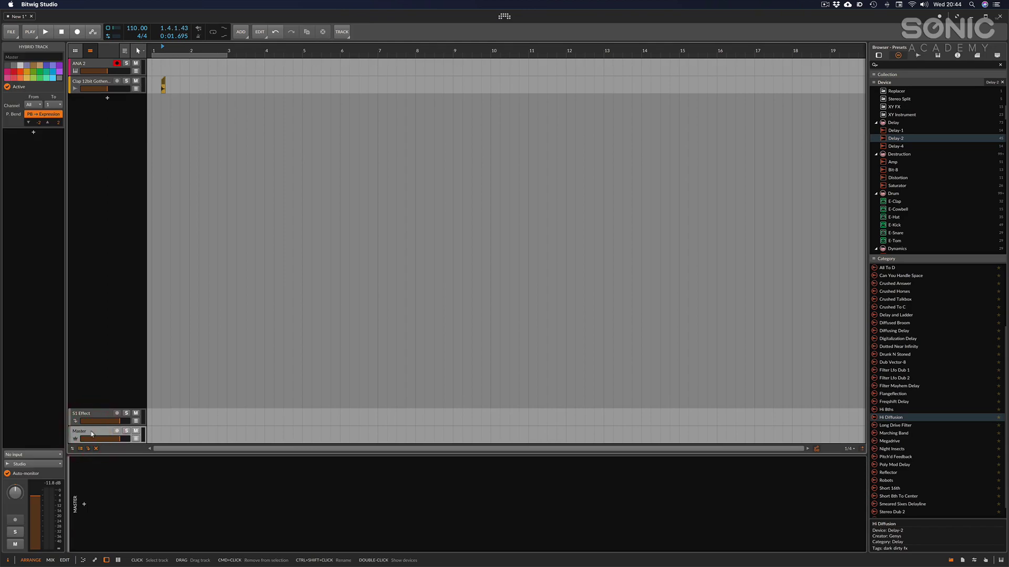
{"action": "left_click", "coordinate": [90, 415]}
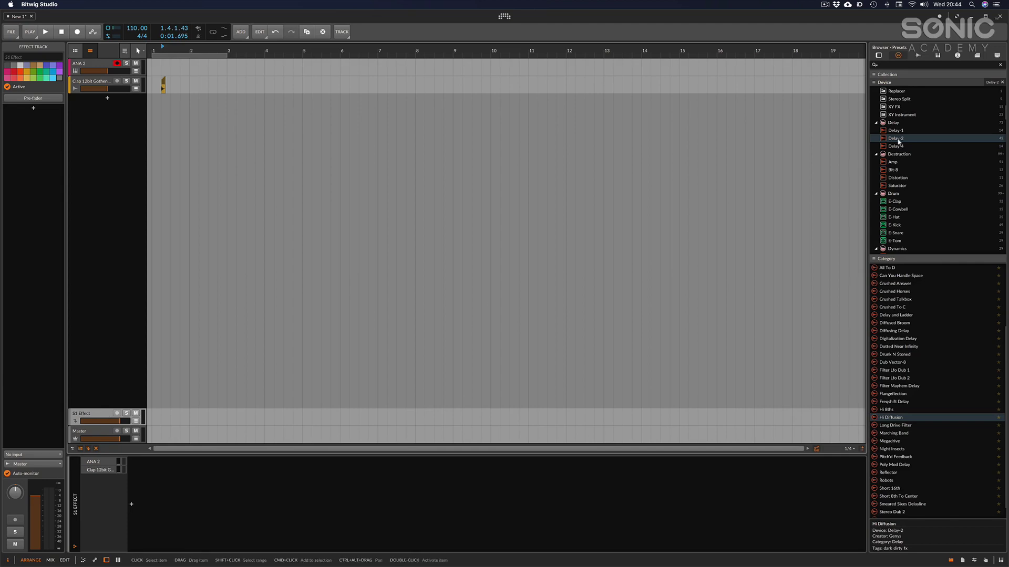
{"action": "left_click_drag", "start_coordinate": [896, 139], "coordinate": [539, 522]}
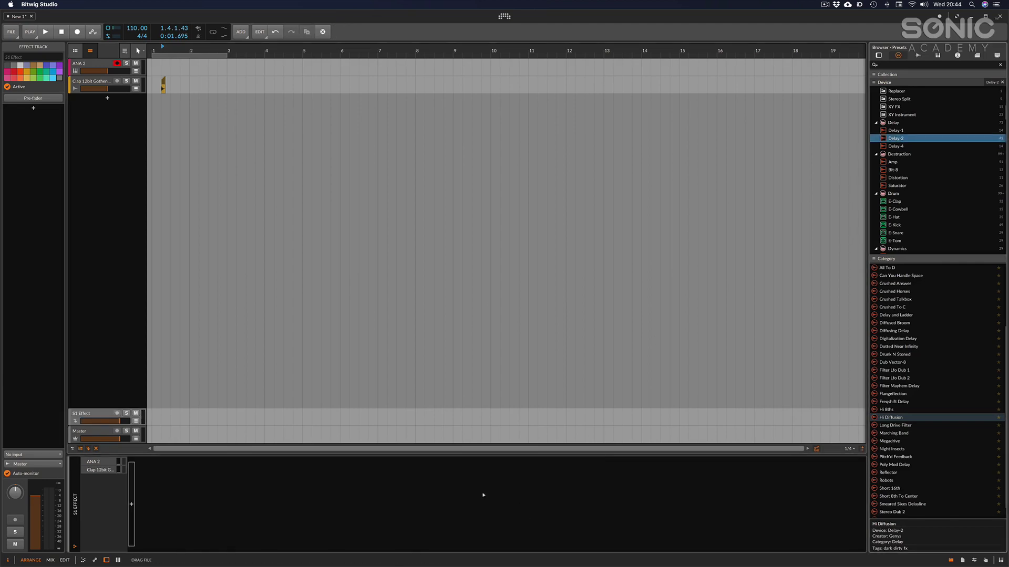
{"action": "left_click_drag", "start_coordinate": [484, 495], "coordinate": [482, 491]}
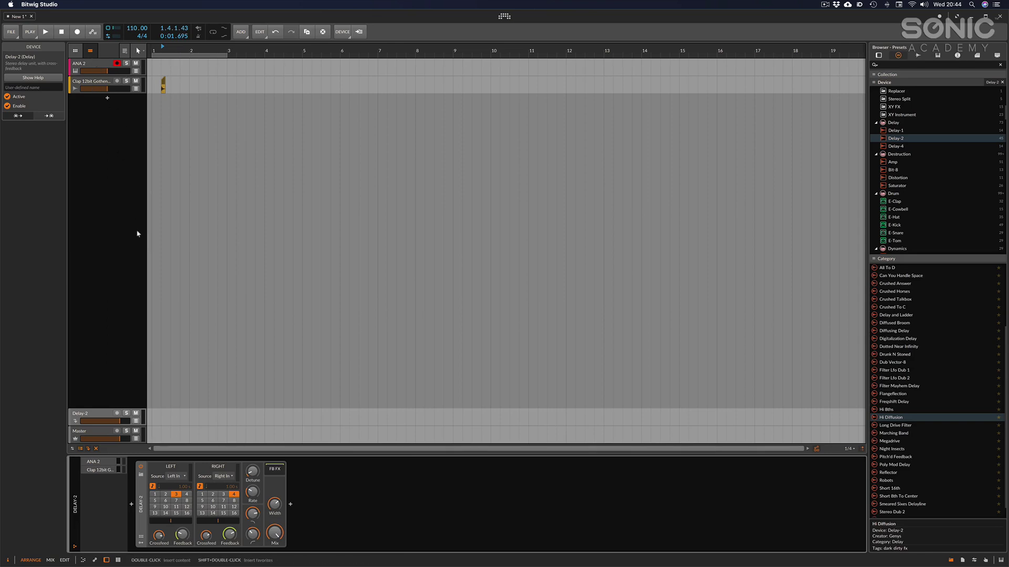
{"action": "left_click", "coordinate": [93, 415]}
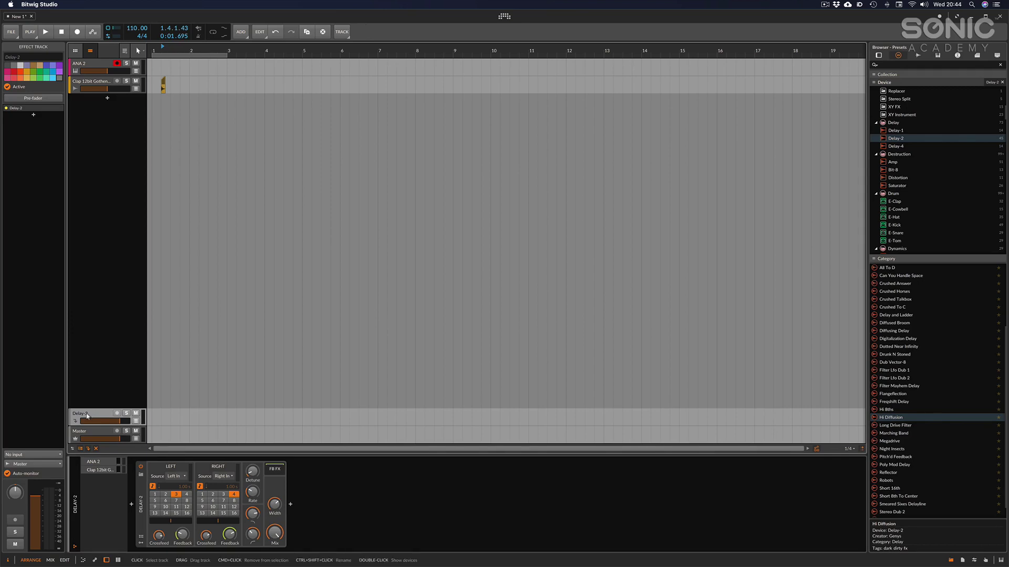
{"action": "left_click", "coordinate": [91, 82]}
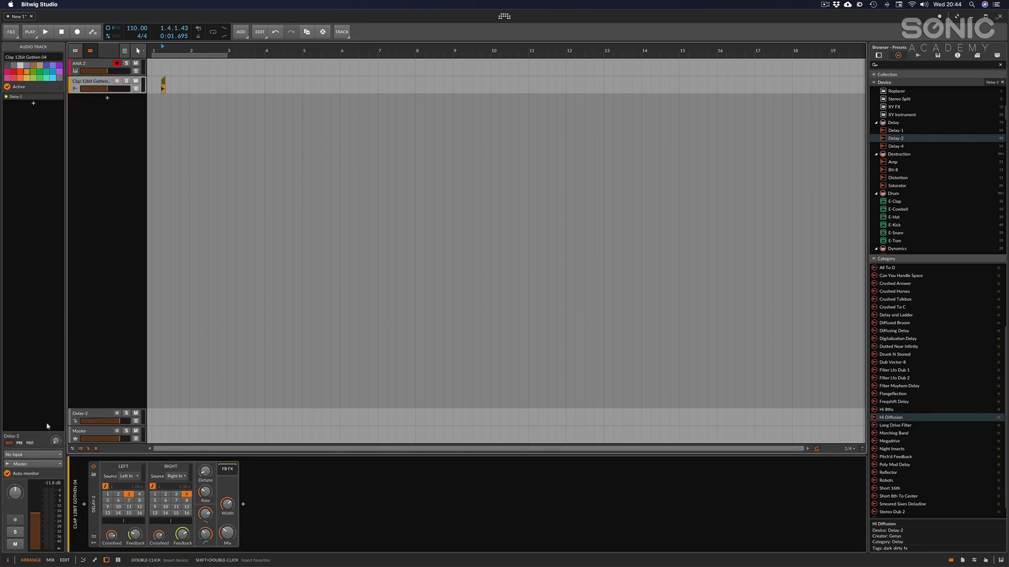
Step: Raise the clap track's Delay-2 send, audition it, and switch to the mixer layout
{"action": "left_click_drag", "start_coordinate": [55, 443], "coordinate": [55, 434]}
{"action": "key", "text": "space"}
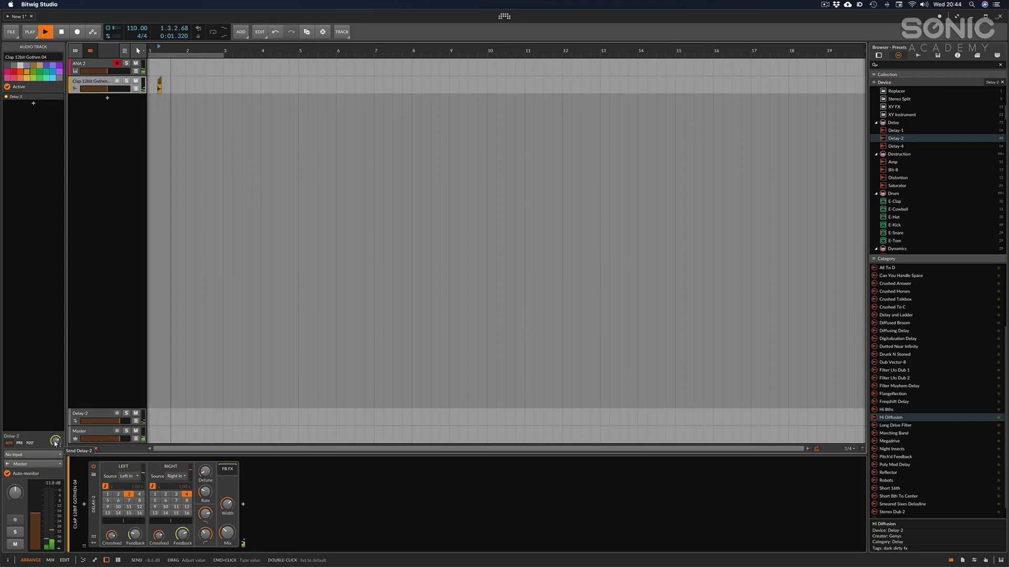
{"action": "key", "text": "space"}
{"action": "key", "text": "alt+2"}
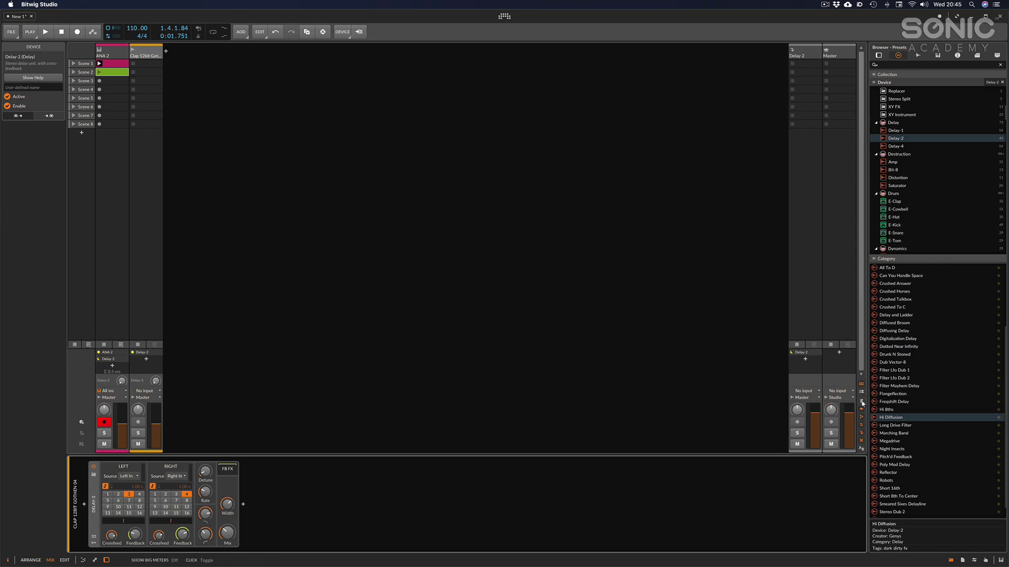
Step: Turn on big meters, start playback, and set the clap send to Delay-2 at -3.0 dB
{"action": "left_click", "coordinate": [862, 403]}
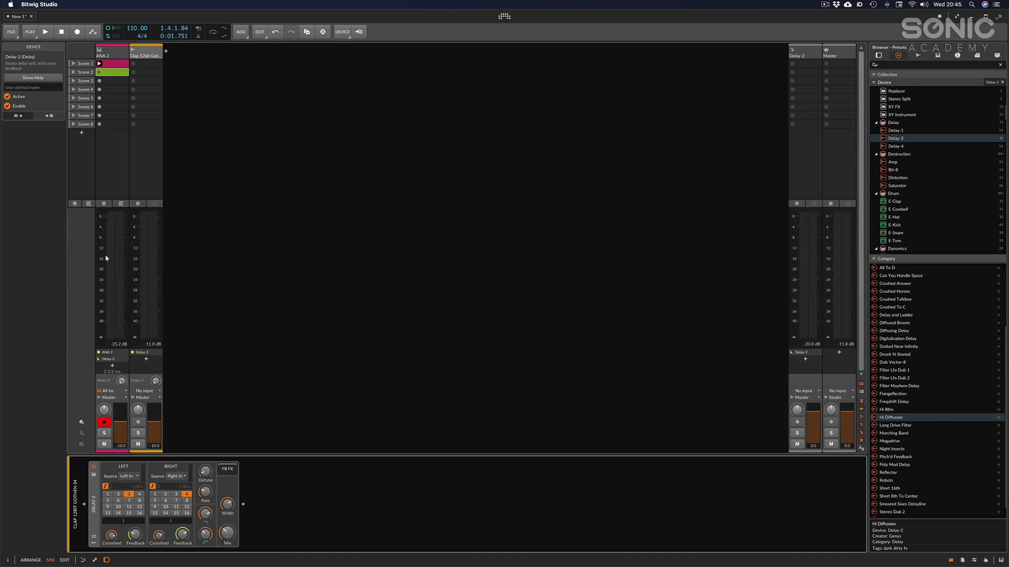
{"action": "key", "text": "space"}
{"action": "mouse_move", "coordinate": [156, 380]}
{"action": "mouse_move", "coordinate": [156, 381]}
{"action": "left_mouse_down"}
{"action": "mouse_move", "coordinate": [155, 365]}
{"action": "mouse_move", "coordinate": [155, 383]}
{"action": "left_mouse_up"}
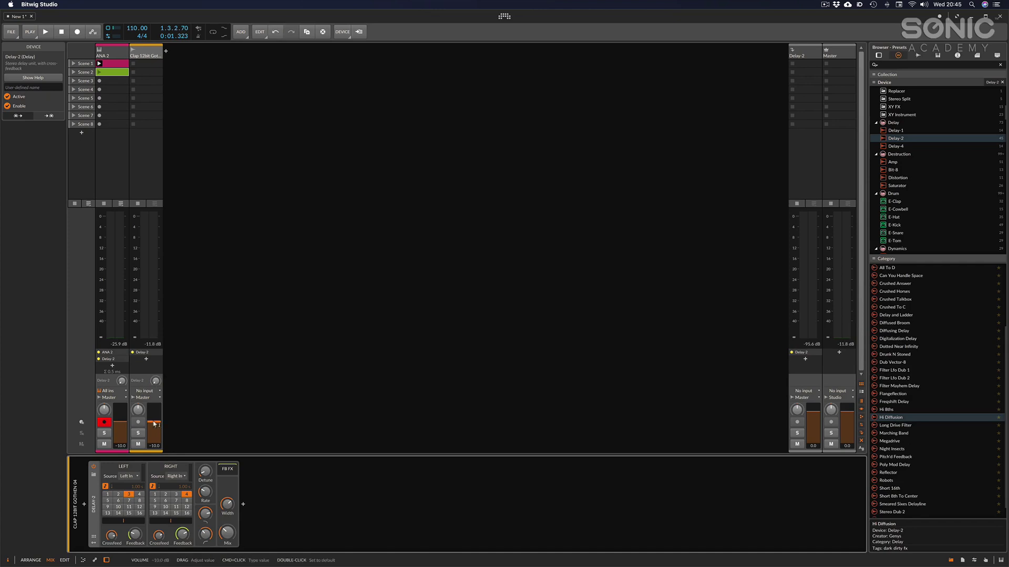
Step: Set the clap track volume to -9.3 dB and toggle its solo and mute back off
{"action": "left_click_drag", "start_coordinate": [154, 421], "coordinate": [154, 420]}
{"action": "left_click", "coordinate": [138, 433]}
{"action": "left_click", "coordinate": [138, 444]}
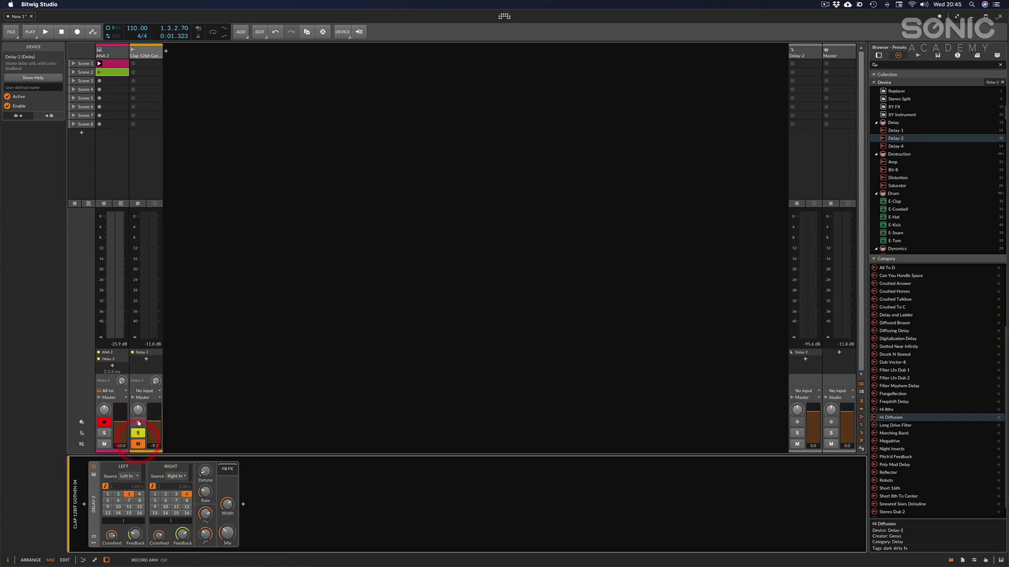
{"action": "left_click", "coordinate": [138, 433]}
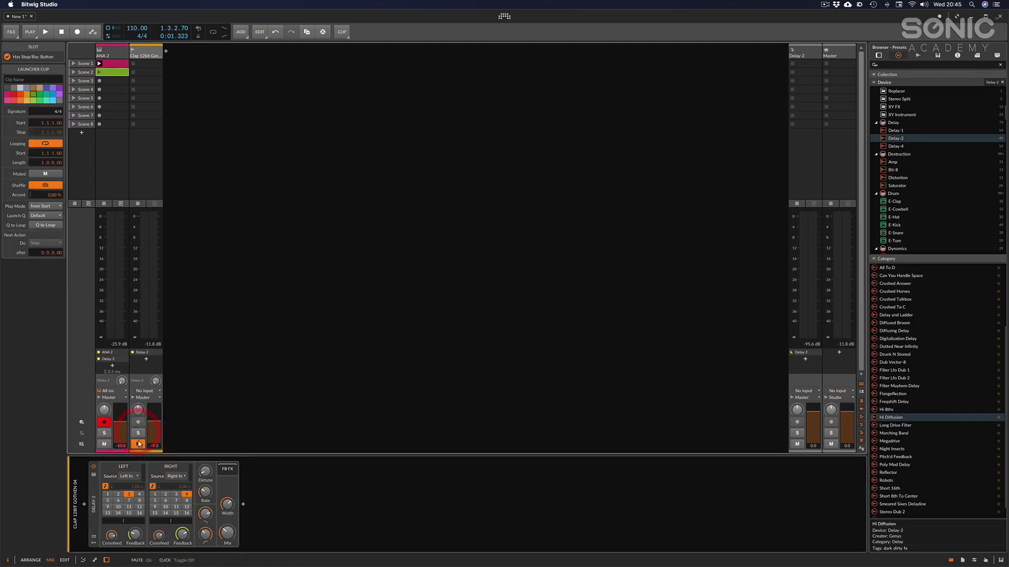
{"action": "left_click", "coordinate": [138, 444]}
Step: Return from the mixer to the arrangement timeline with the Delay-2 effect track above Master
{"action": "key", "text": "alt+1"}
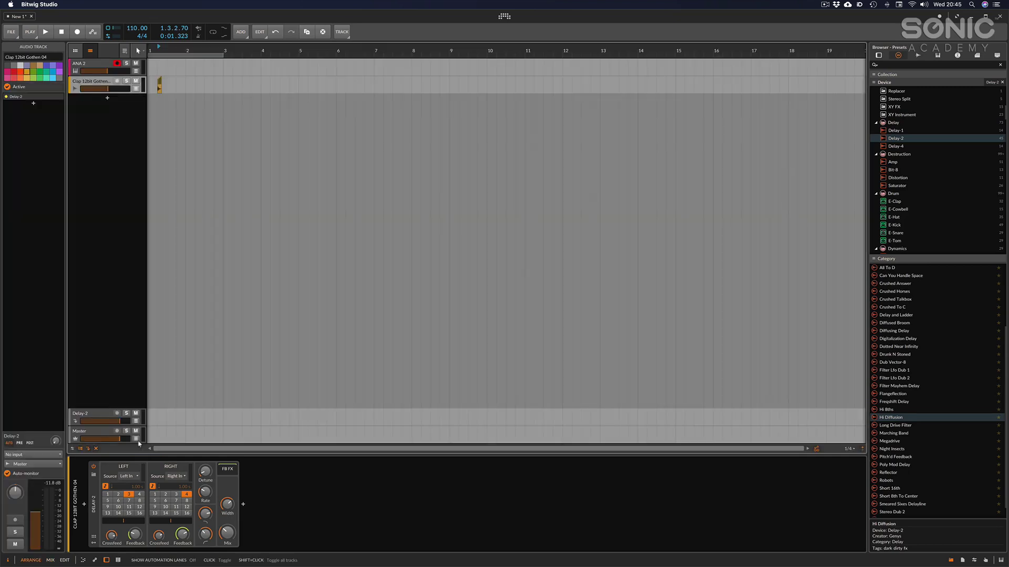